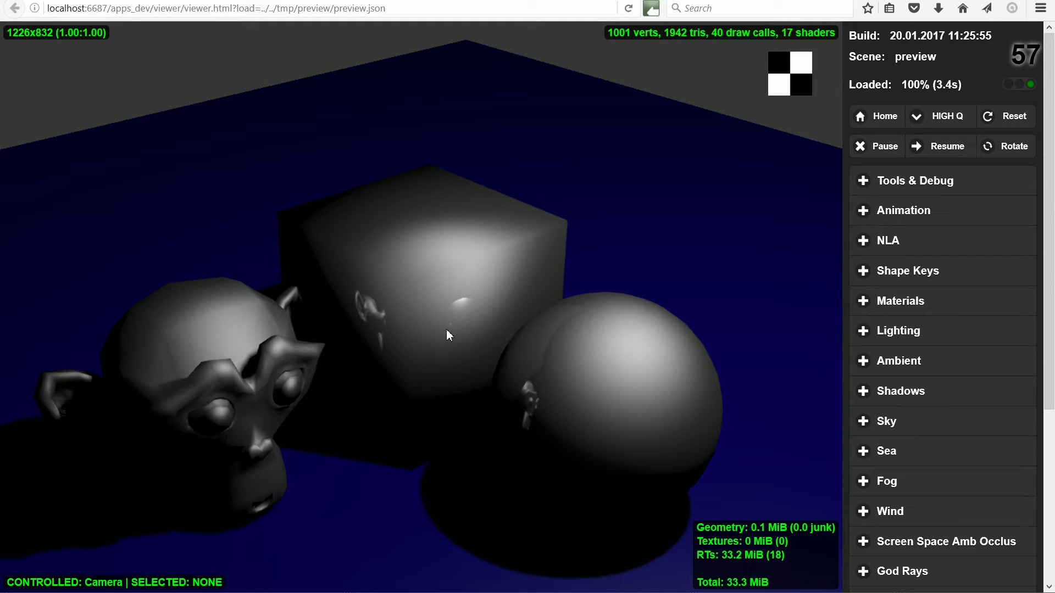
Orbit the viewer camera to see the chrome monkey, cube and sphere from a new angle
{"action": "left_click_drag", "start_coordinate": [155, 423], "coordinate": [265, 194]}
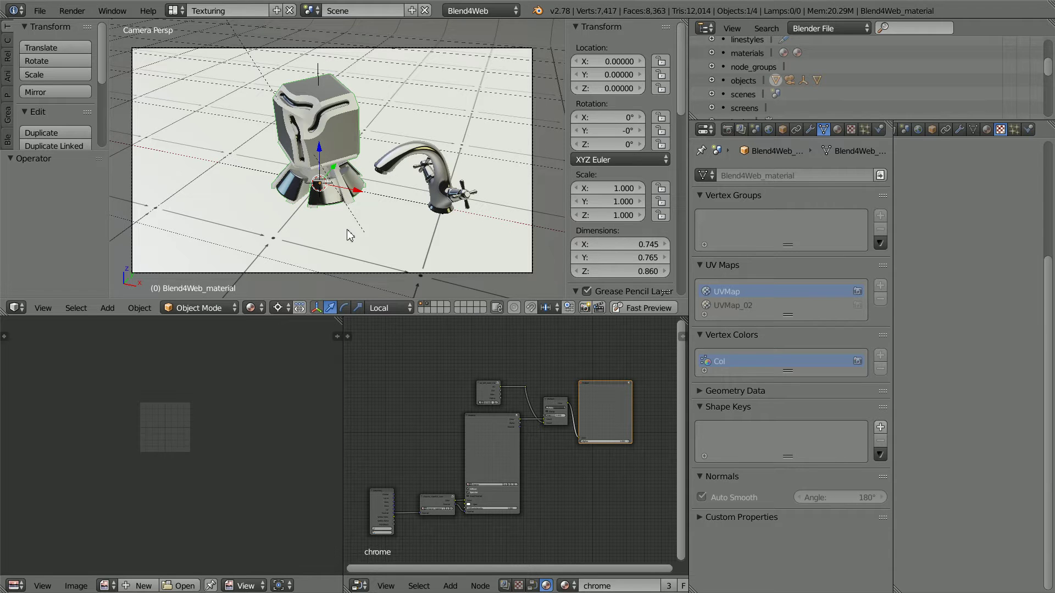
Orbit out of Camera Persp into User Persp around the chrome cube and tap
{"action": "middle_click_drag", "start_coordinate": [332, 240], "coordinate": [399, 134]}
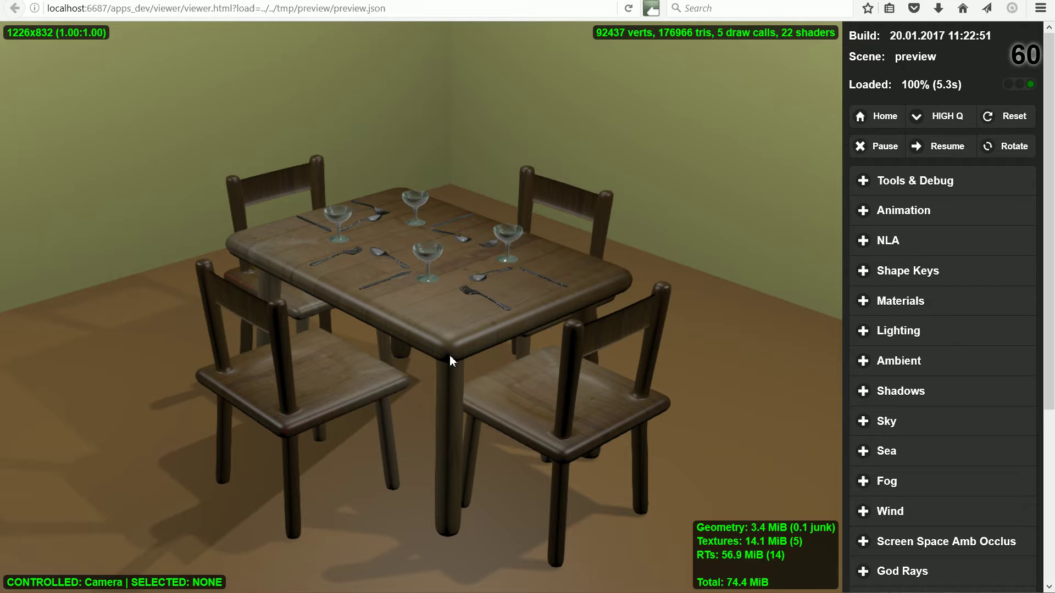
Zoom toward the table, select a goblet, and orbit to look down over the glassware and cutlery
{"action": "scroll", "coordinate": [450, 356], "scroll_direction": "up", "scroll_amount": 10}
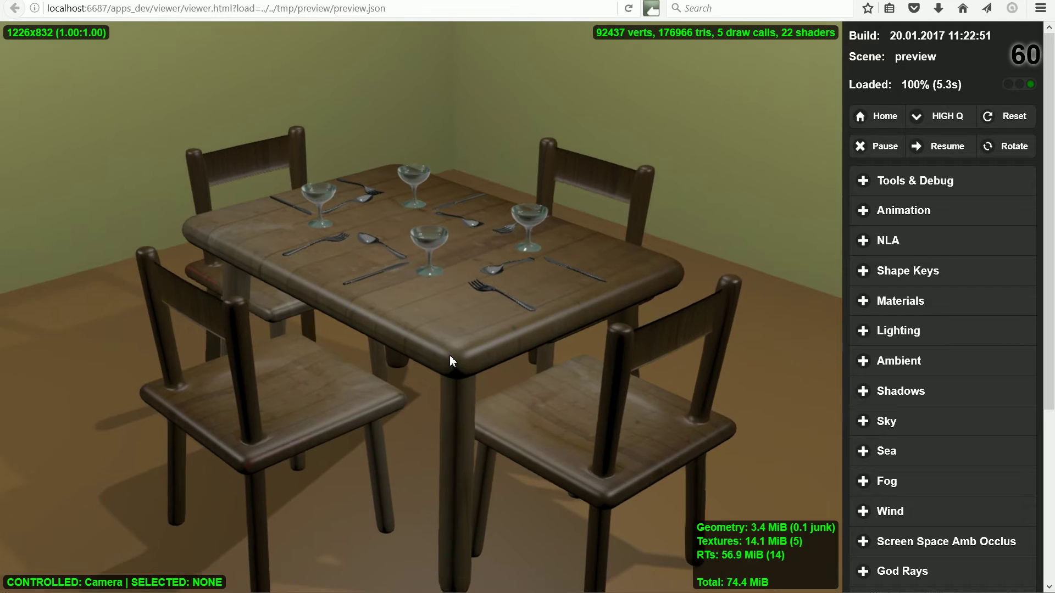
{"action": "scroll", "coordinate": [449, 356], "scroll_direction": "up", "scroll_amount": 3}
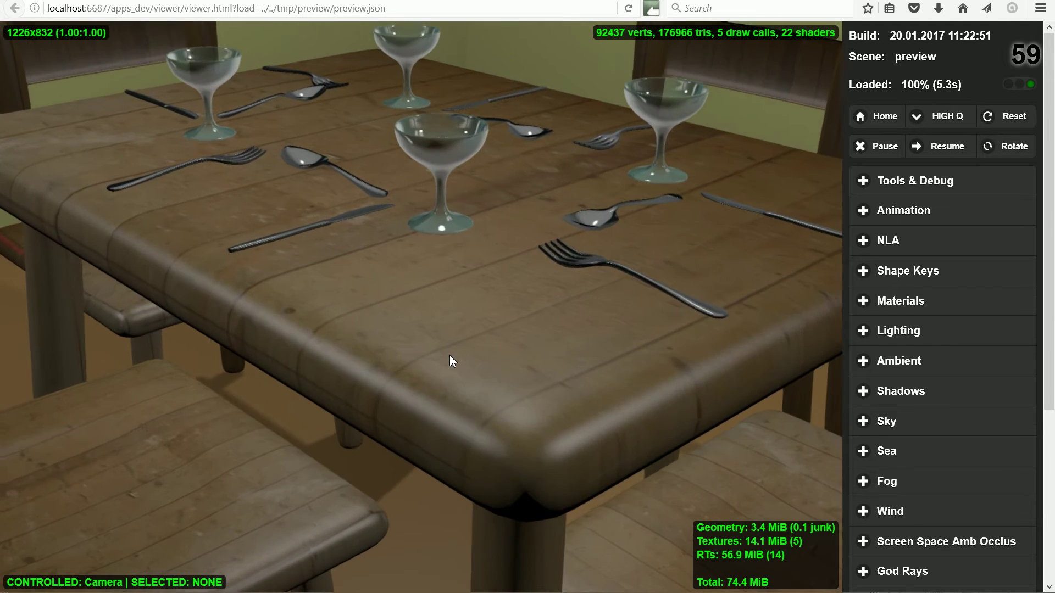
{"action": "left_click", "coordinate": [444, 154]}
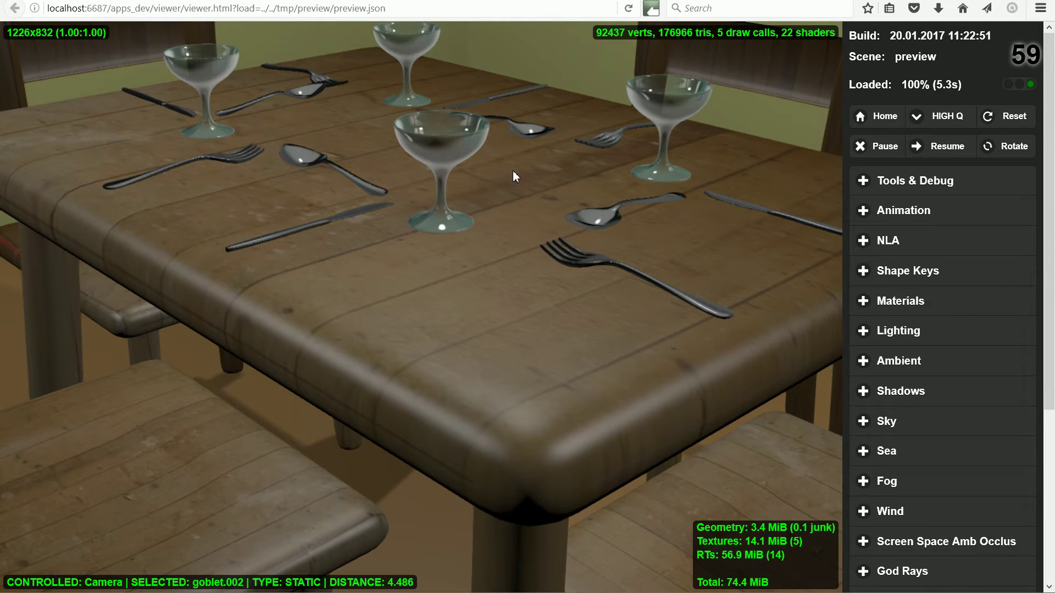
{"action": "left_click_drag", "start_coordinate": [548, 173], "coordinate": [432, 272]}
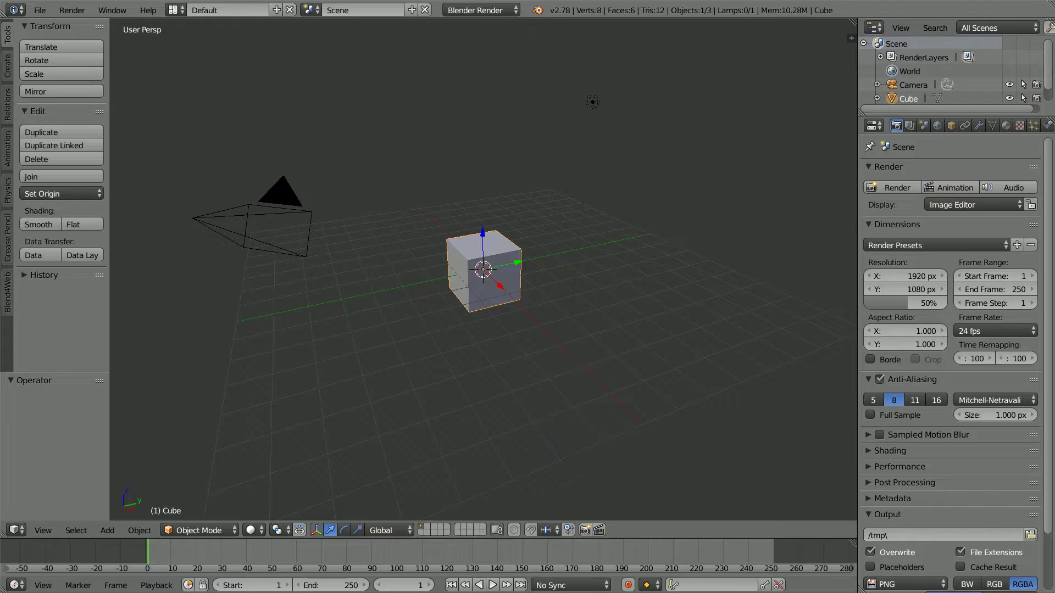
Open metalTut10a.blend from the recent files list
{"action": "left_click", "coordinate": [39, 9]}
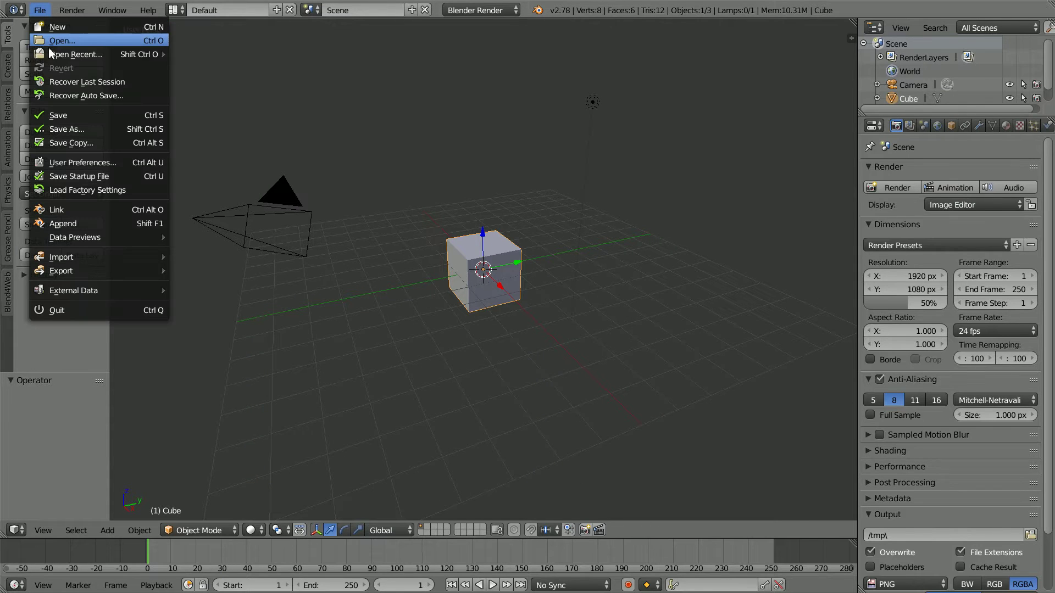
{"action": "mouse_move", "coordinate": [67, 53]}
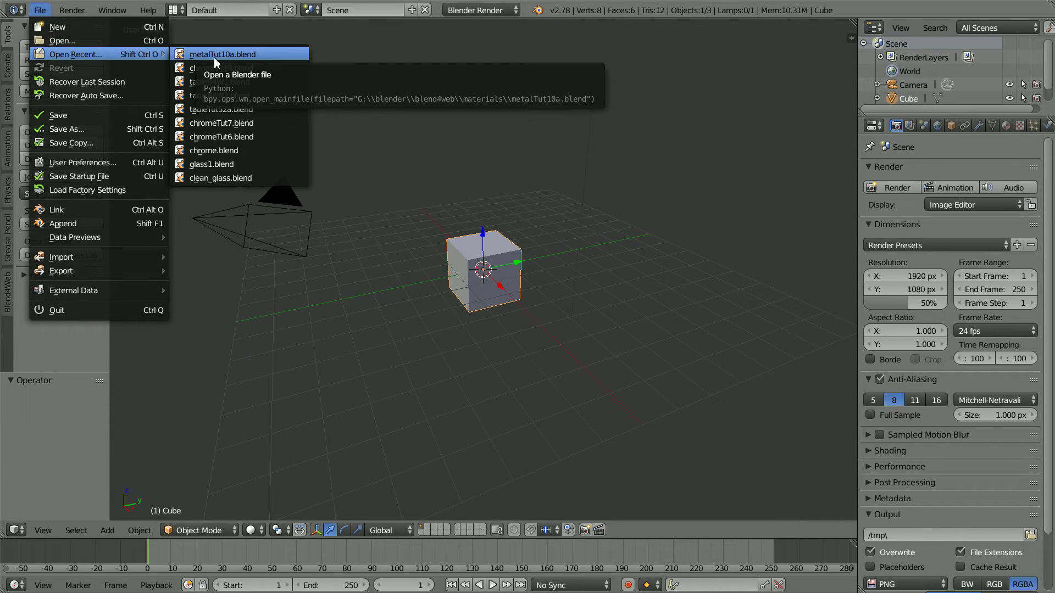
{"action": "left_click", "coordinate": [277, 55]}
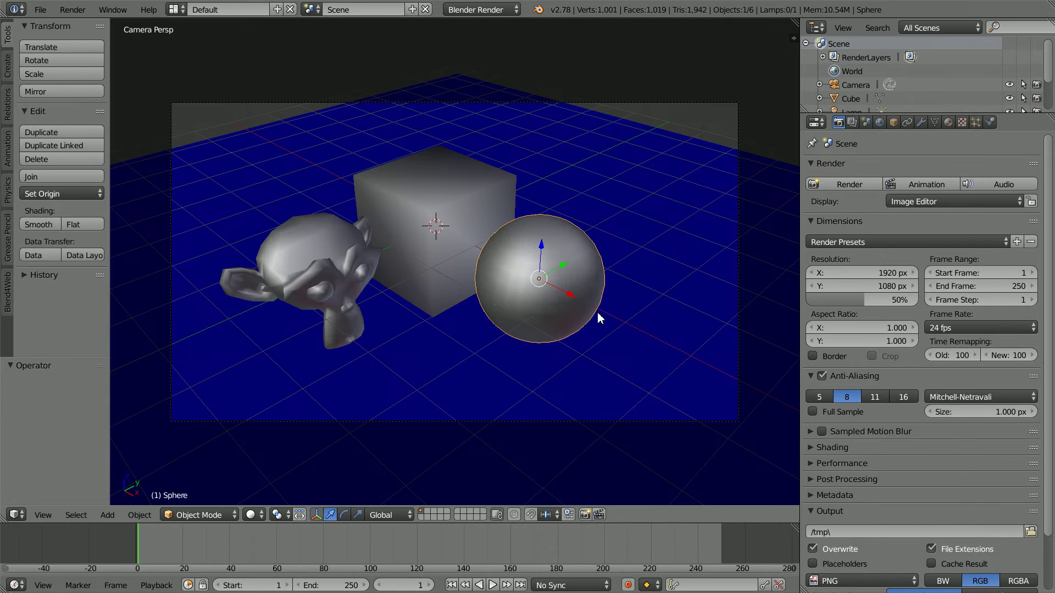
Render the monkey, cube and sphere scene, then turn the render area back into the 3D View
{"action": "left_click", "coordinate": [824, 183]}
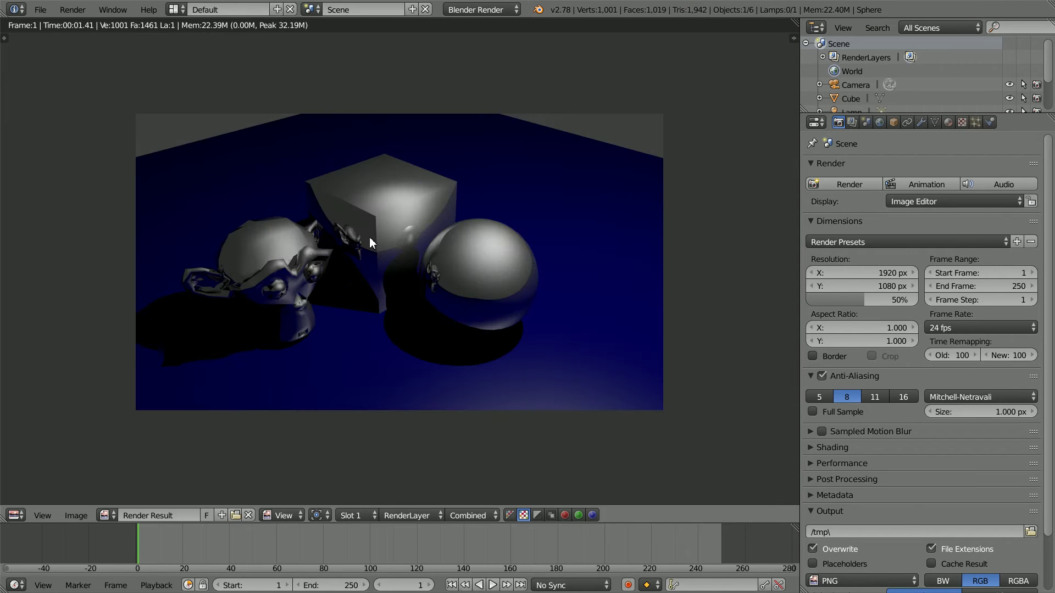
{"action": "left_click", "coordinate": [15, 515]}
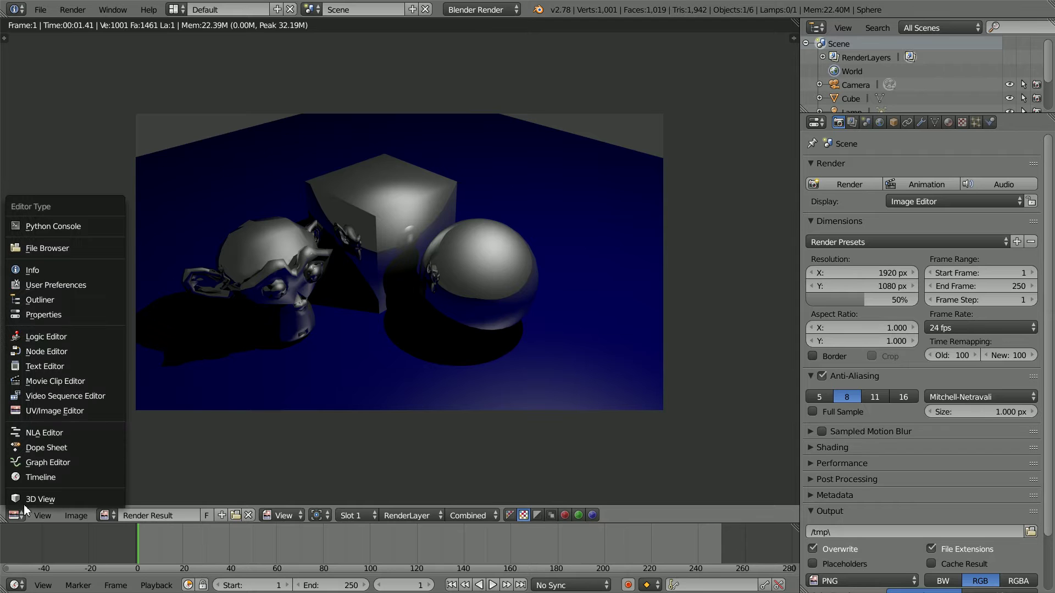
{"action": "left_click", "coordinate": [47, 497]}
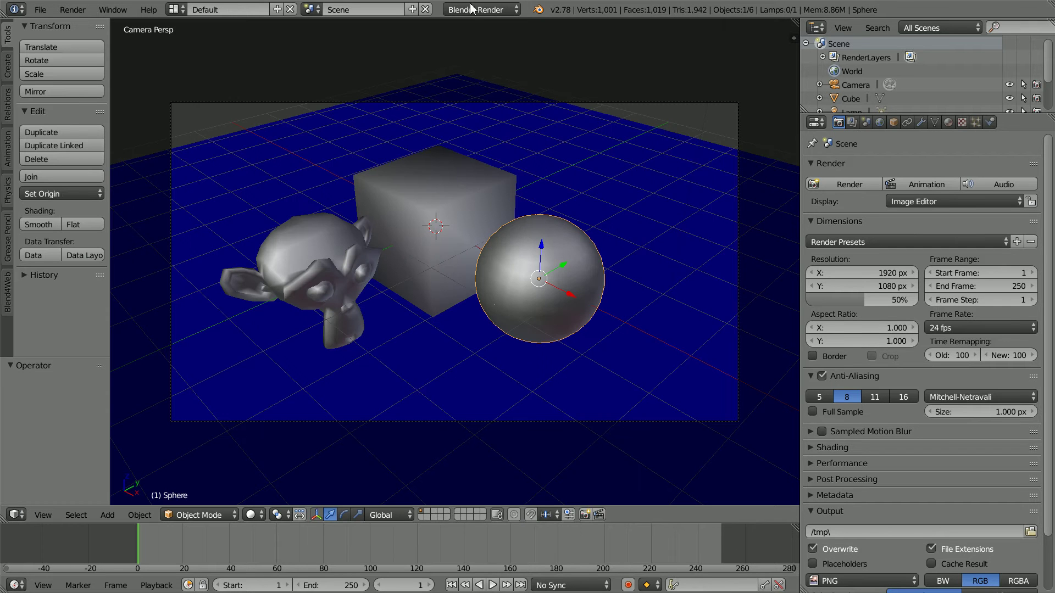
Set the render engine to Blend4Web and launch a Fast Preview of the scene in the browser
{"action": "left_click", "coordinate": [492, 10]}
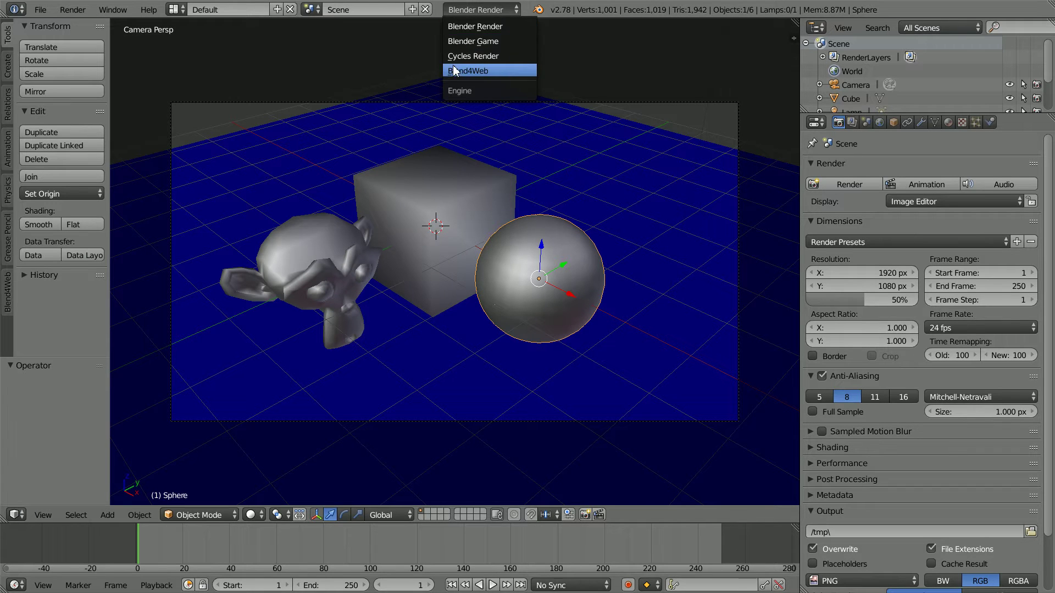
{"action": "left_click", "coordinate": [494, 69]}
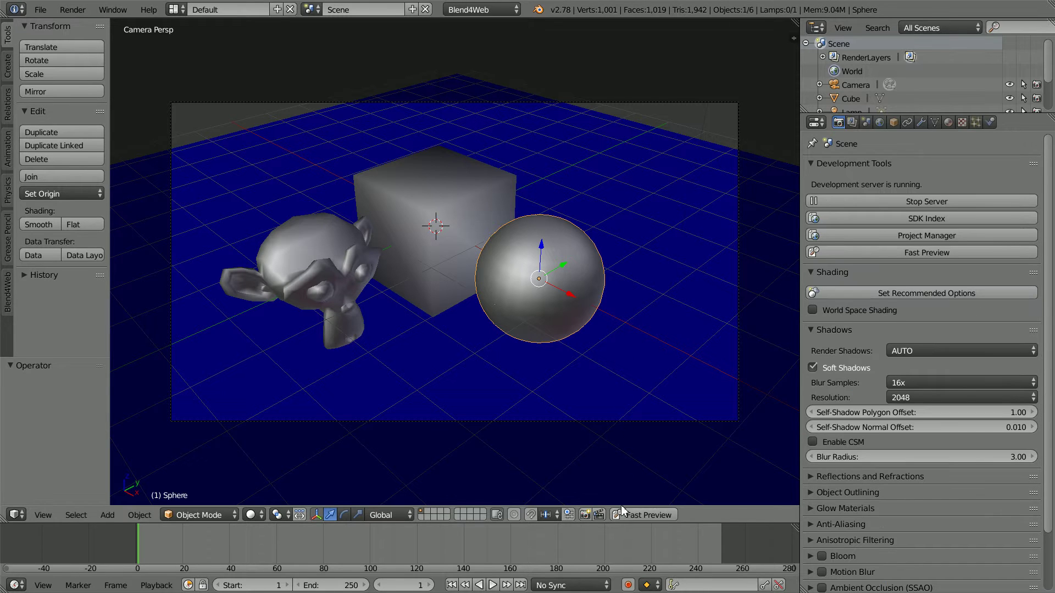
{"action": "left_click", "coordinate": [668, 515]}
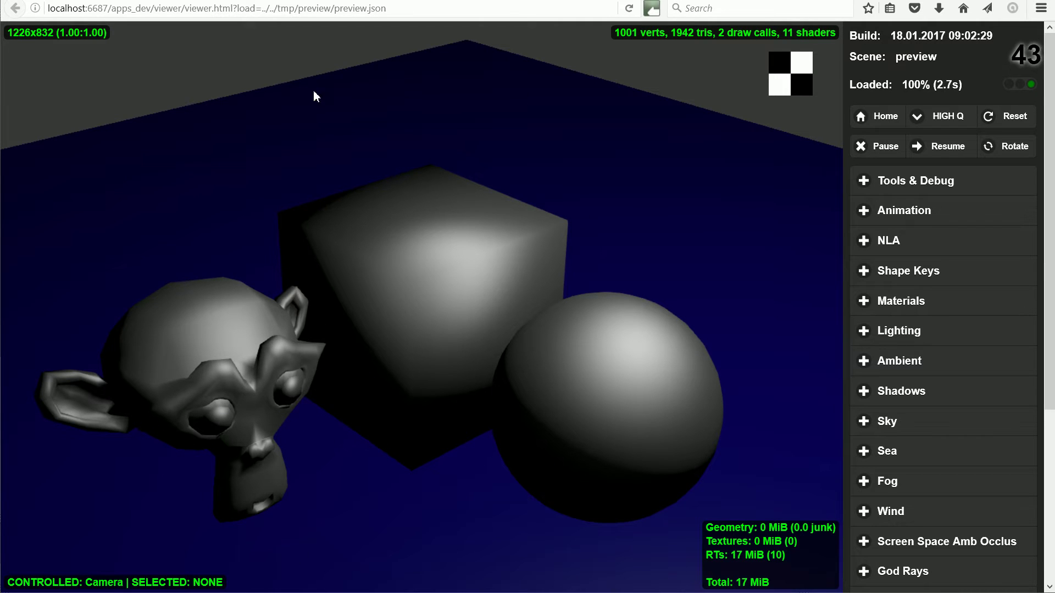
Orbit the preview camera lower toward the blue floor around the monkey, cube and sphere
{"action": "left_click_drag", "start_coordinate": [165, 250], "coordinate": [122, 196]}
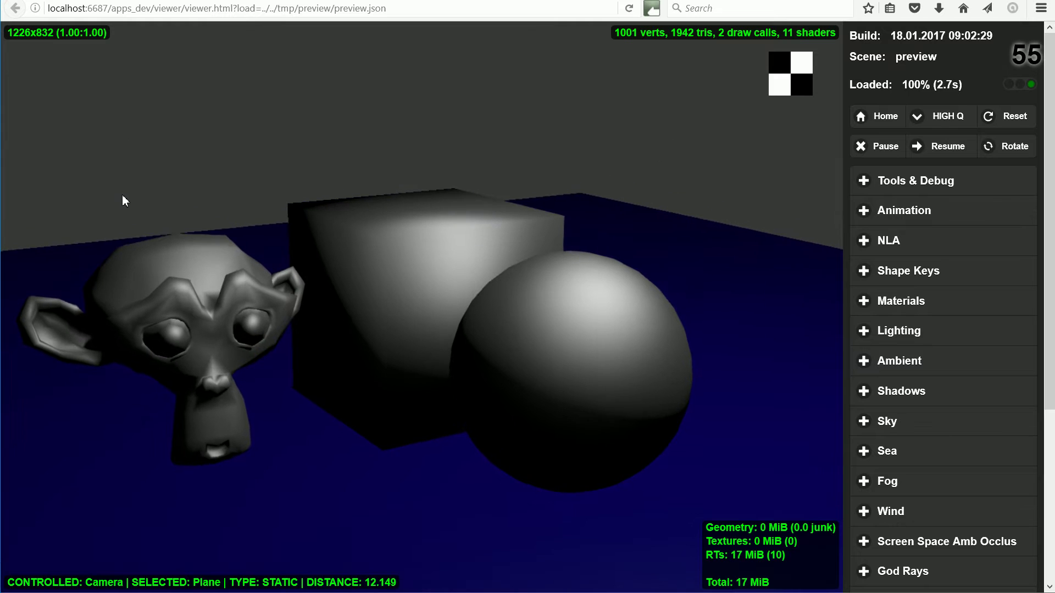
{"action": "left_click_drag", "start_coordinate": [737, 397], "coordinate": [727, 370]}
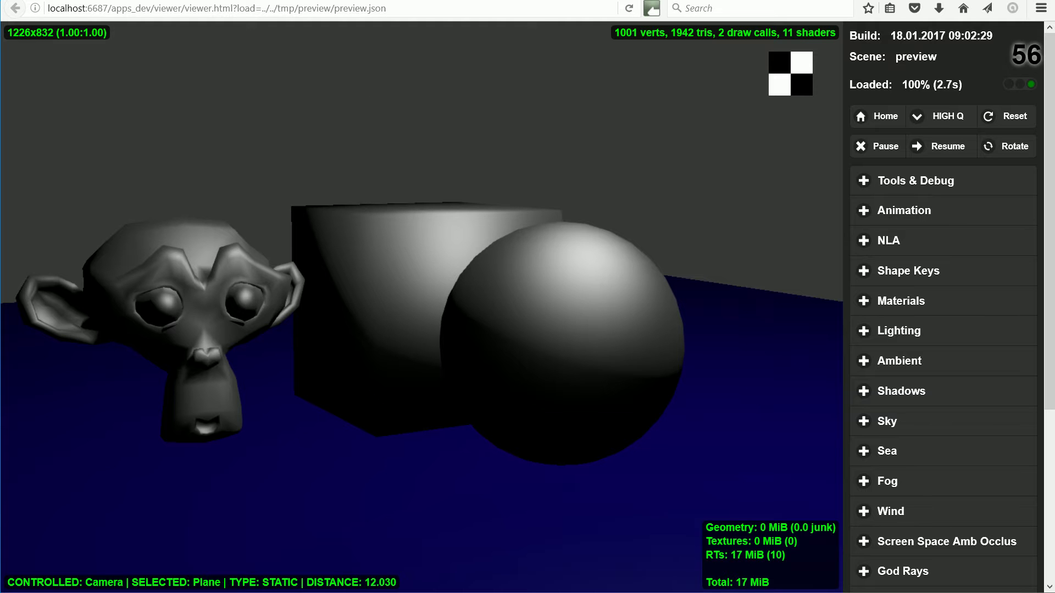
Return to Blender and show the sphere's Object properties with the Shadows panel expanded
{"action": "key", "text": "alt+Tab"}
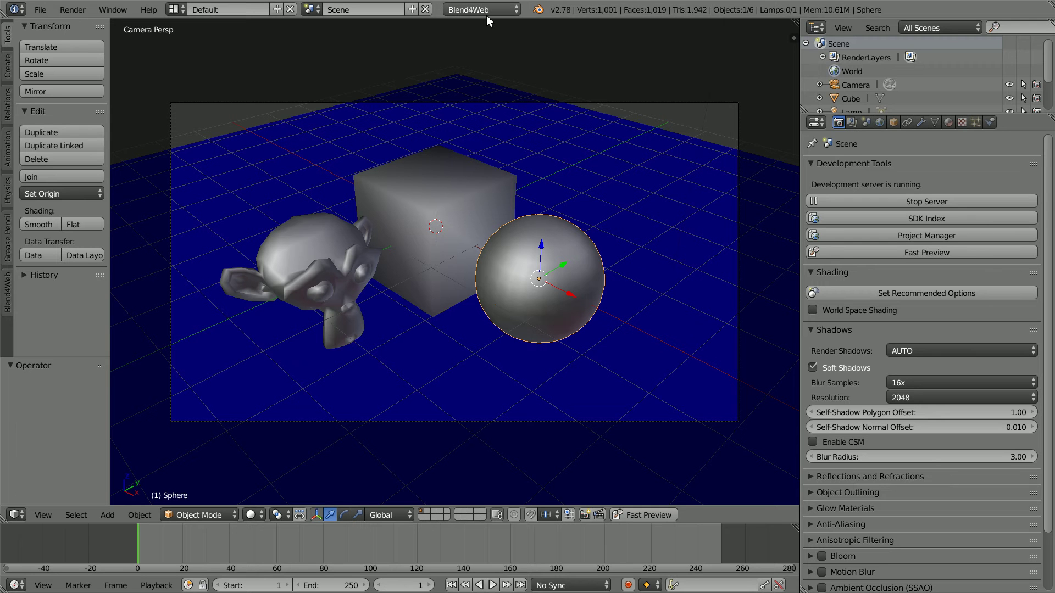
{"action": "left_click", "coordinate": [894, 122]}
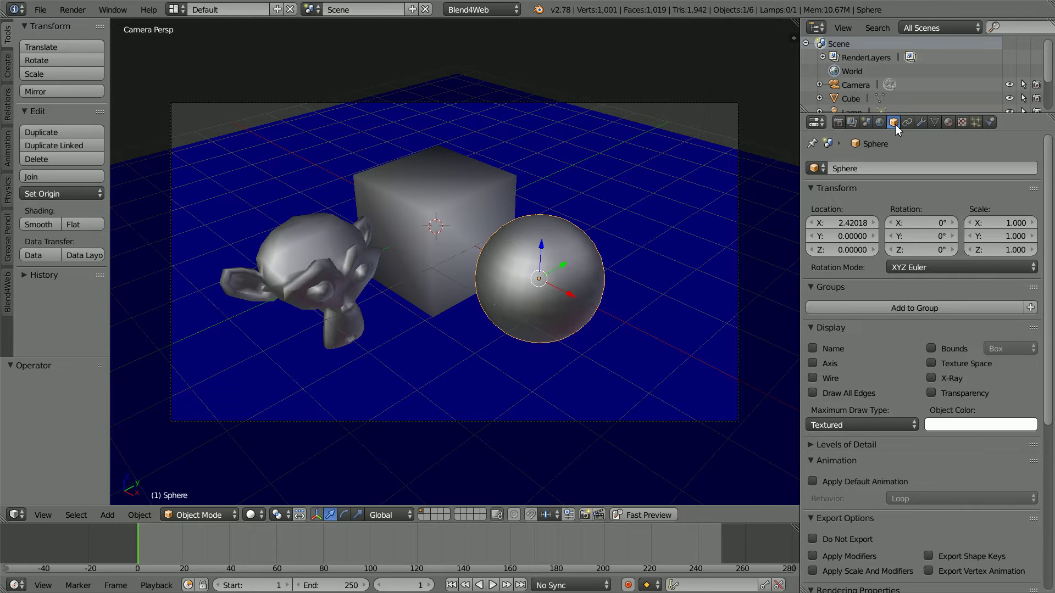
{"action": "left_click", "coordinate": [812, 187]}
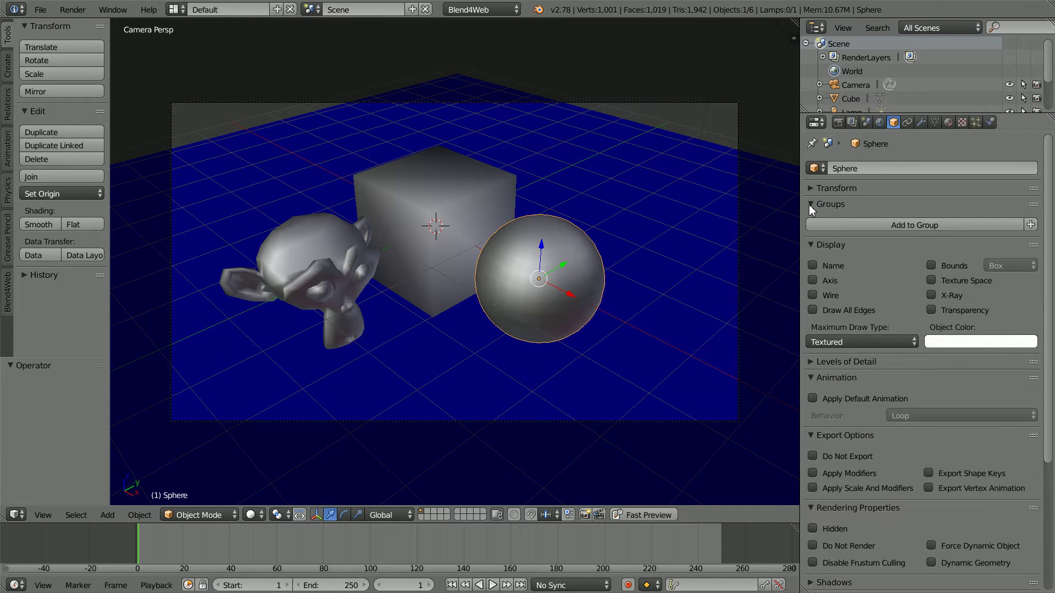
{"action": "left_click", "coordinate": [809, 204]}
{"action": "left_click", "coordinate": [811, 219]}
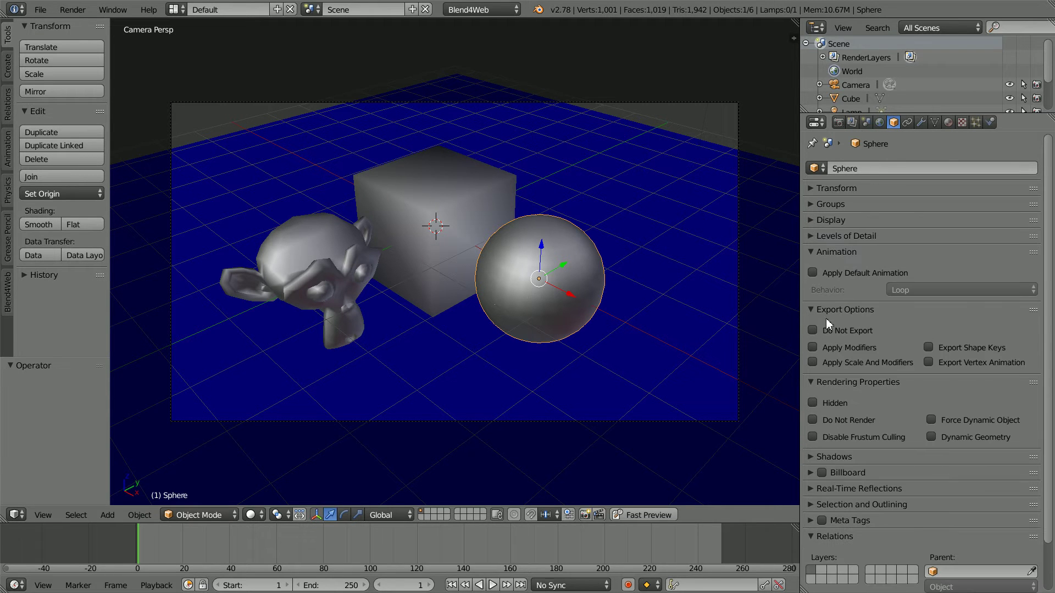
{"action": "left_click", "coordinate": [808, 457]}
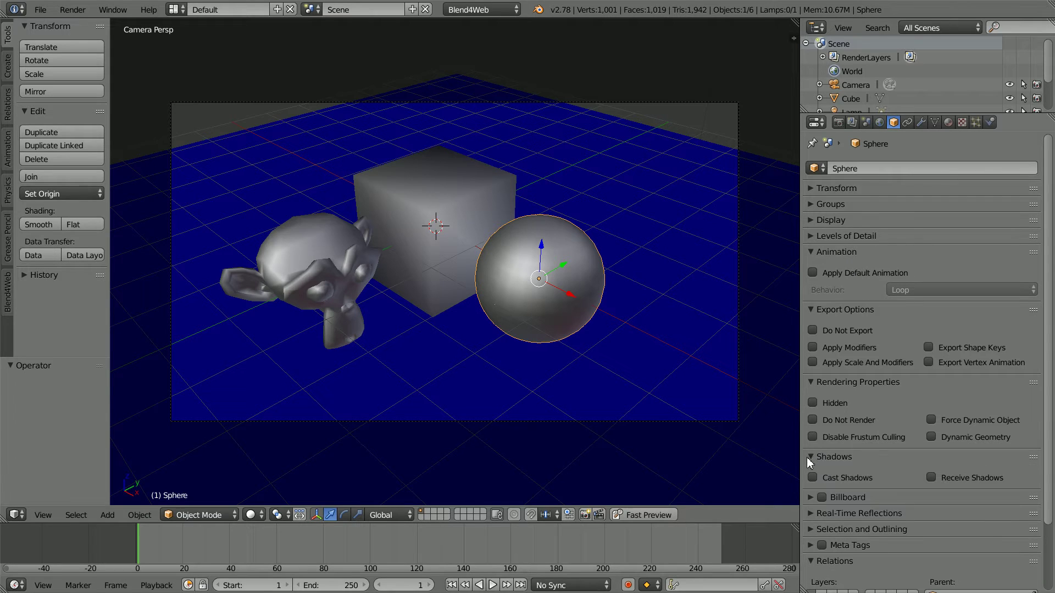
{"action": "left_click", "coordinate": [812, 512]}
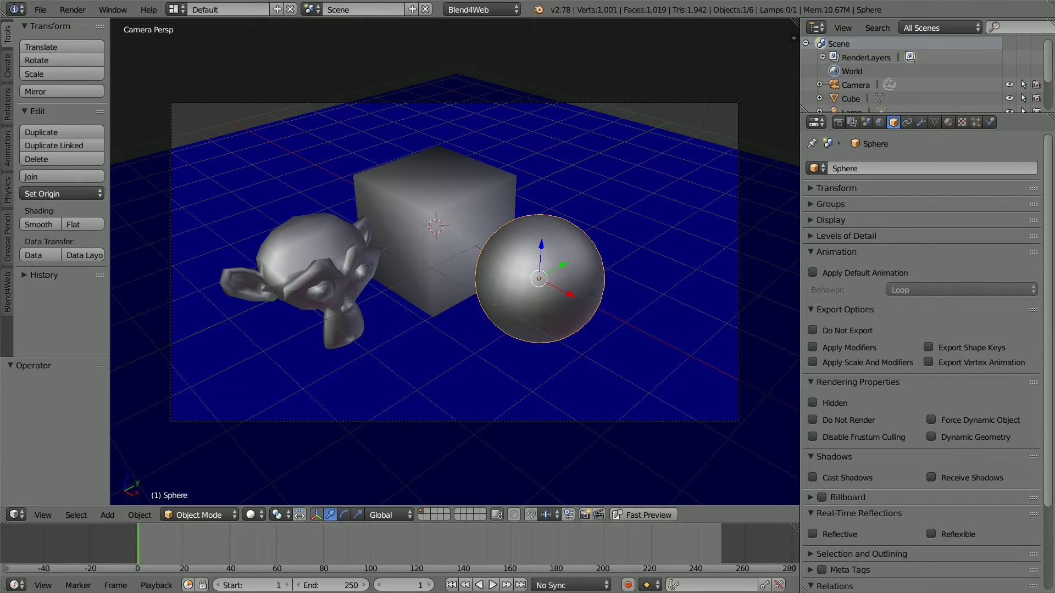
Enable Cast Shadows on sphere, cube and monkey, and Receive Shadows on monkey and plane
{"action": "left_click", "coordinate": [813, 477]}
{"action": "right_click", "coordinate": [486, 209]}
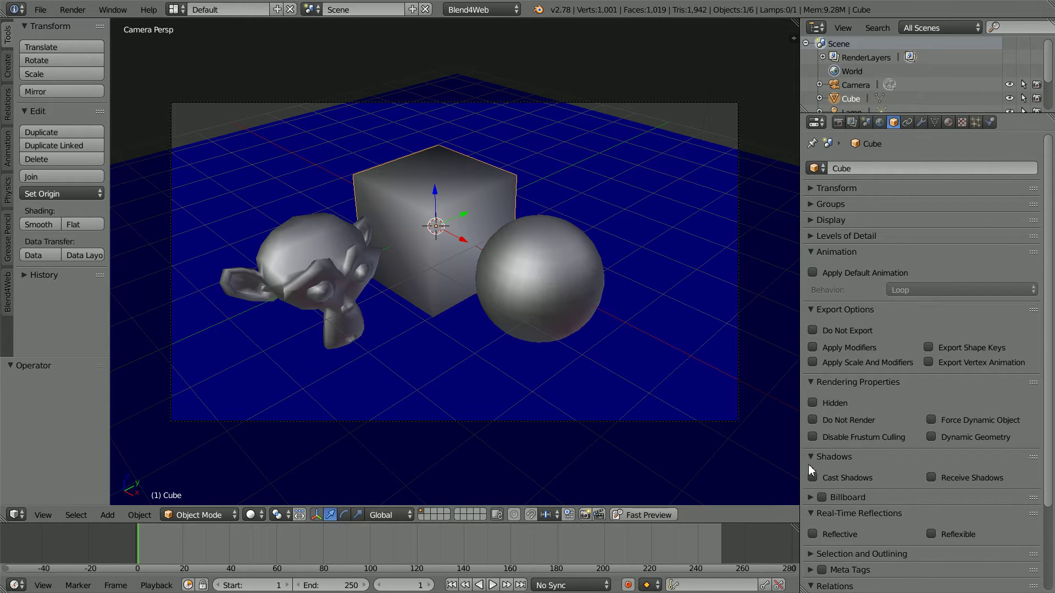
{"action": "left_click", "coordinate": [813, 478]}
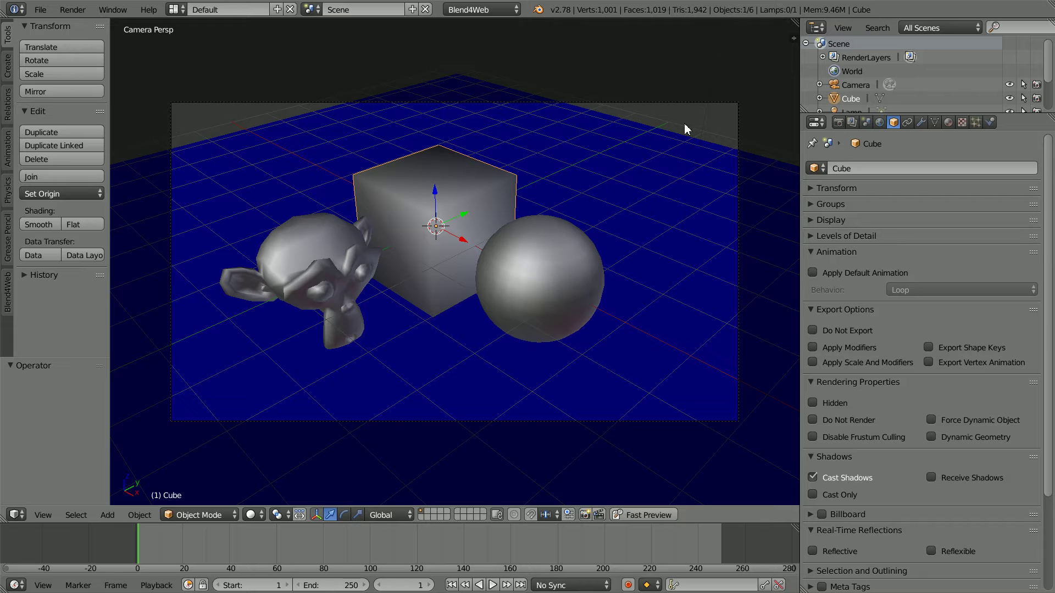
{"action": "right_click", "coordinate": [349, 262]}
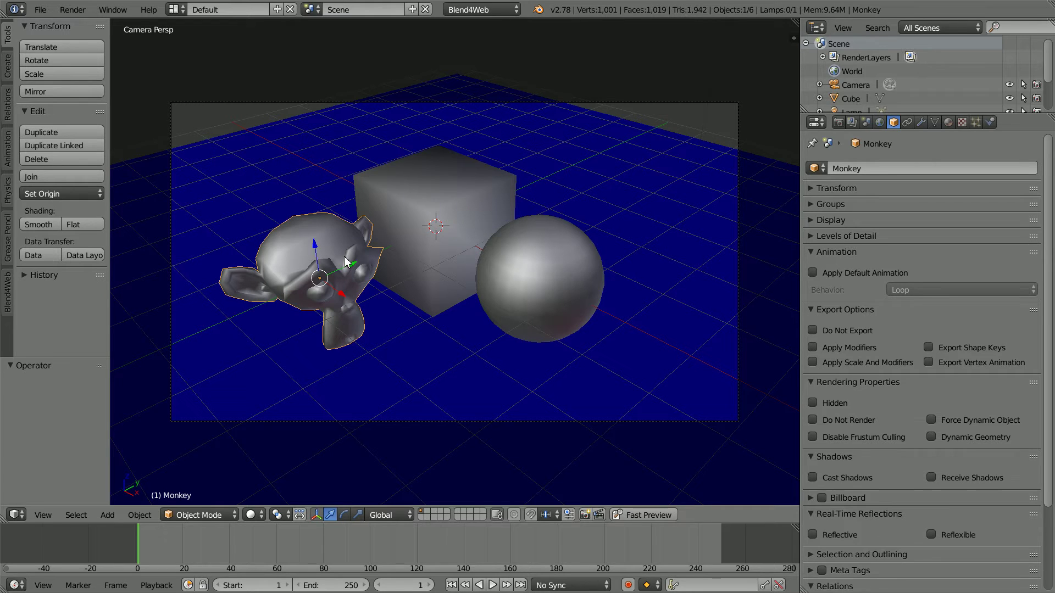
{"action": "left_click", "coordinate": [813, 478]}
{"action": "left_click", "coordinate": [931, 477]}
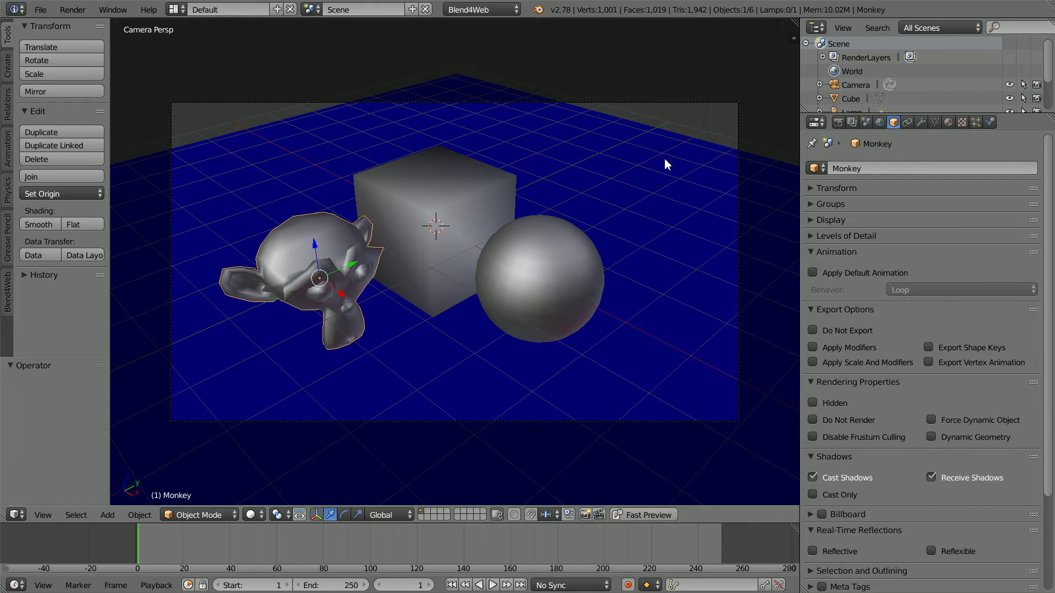
{"action": "right_click", "coordinate": [684, 202]}
{"action": "left_click", "coordinate": [931, 478]}
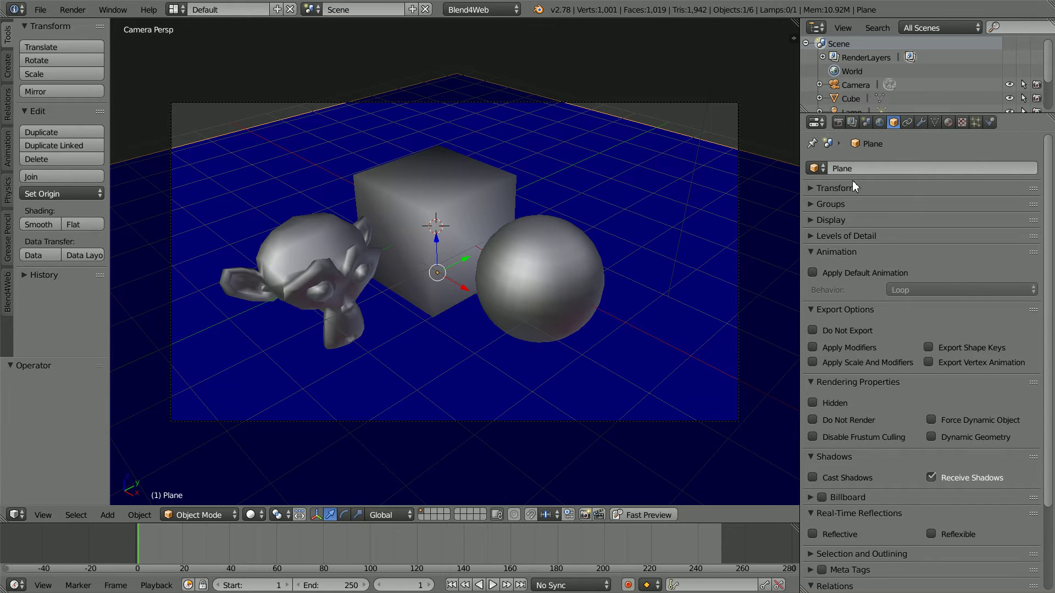
Turn off Backface Culling on the plane's darkBlue material, then return to its Object properties
{"action": "left_click", "coordinate": [947, 123]}
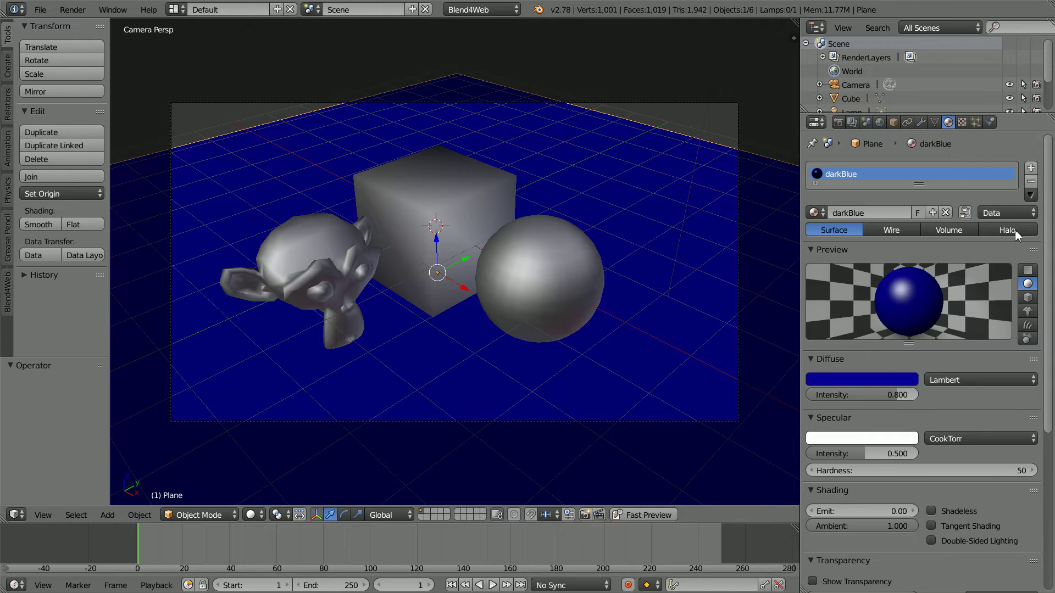
{"action": "scroll", "coordinate": [1049, 261], "scroll_direction": "down", "scroll_amount": 10}
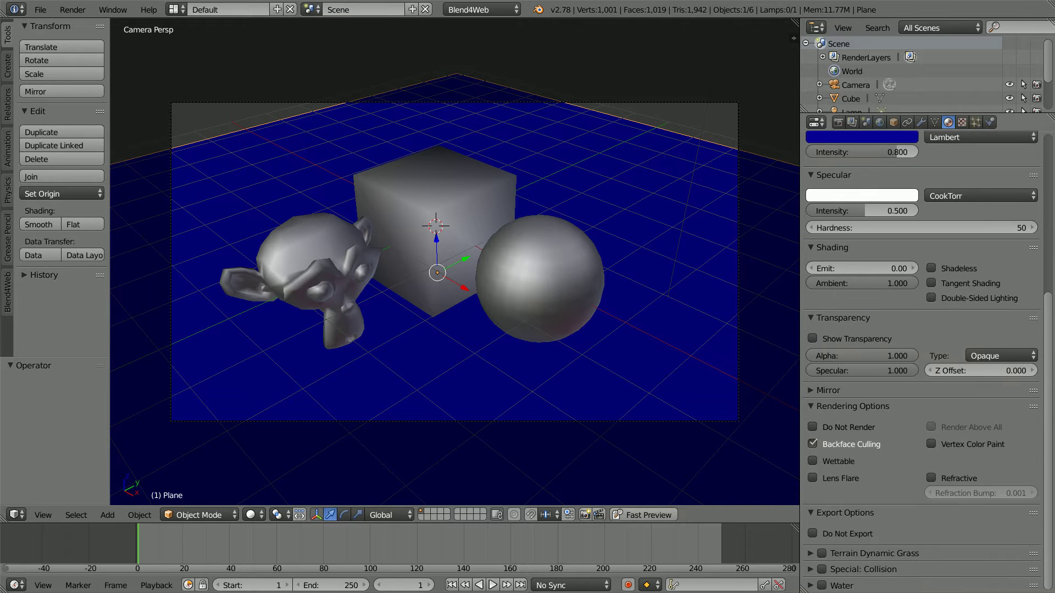
{"action": "left_click", "coordinate": [813, 444]}
{"action": "left_click", "coordinate": [893, 123]}
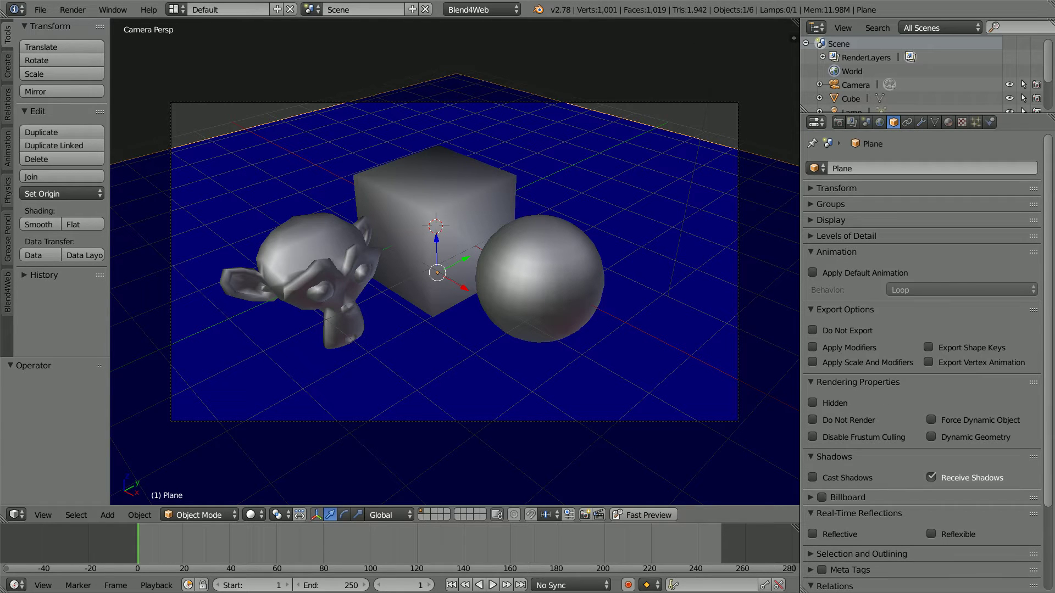
Make the sphere Reflective and Reflexible with Cube-type real-time reflections
{"action": "right_click", "coordinate": [519, 243]}
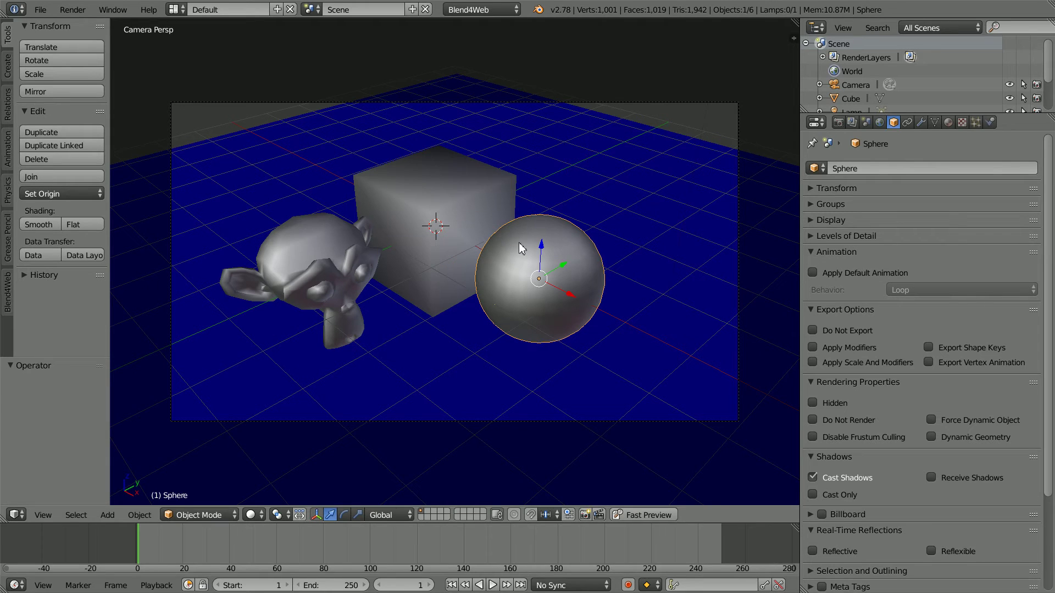
{"action": "left_click", "coordinate": [805, 252]}
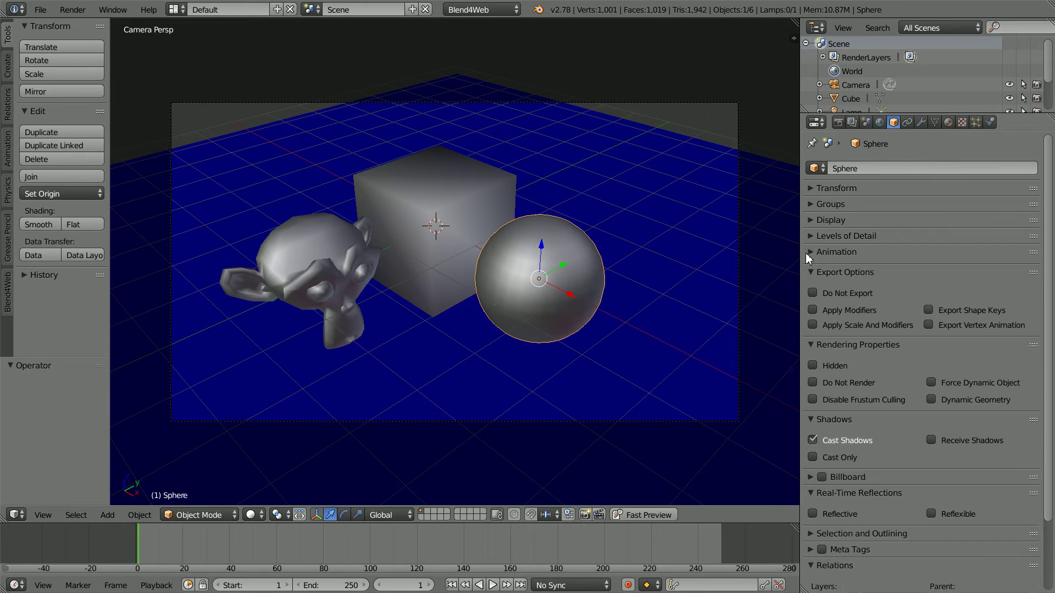
{"action": "left_click", "coordinate": [813, 509]}
{"action": "left_click", "coordinate": [931, 510]}
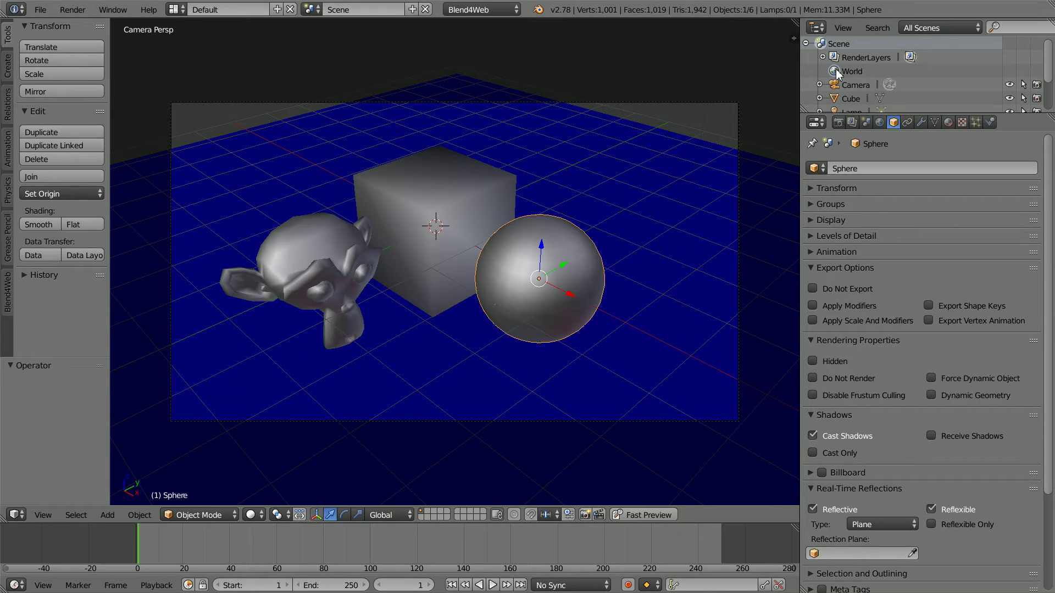
{"action": "left_click", "coordinate": [886, 526]}
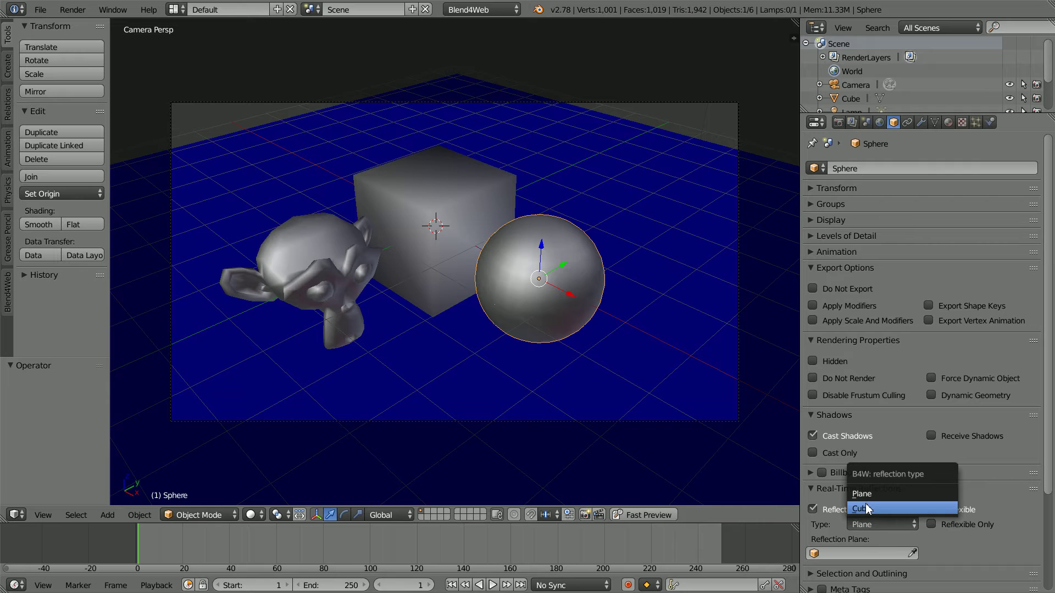
{"action": "left_click", "coordinate": [886, 509]}
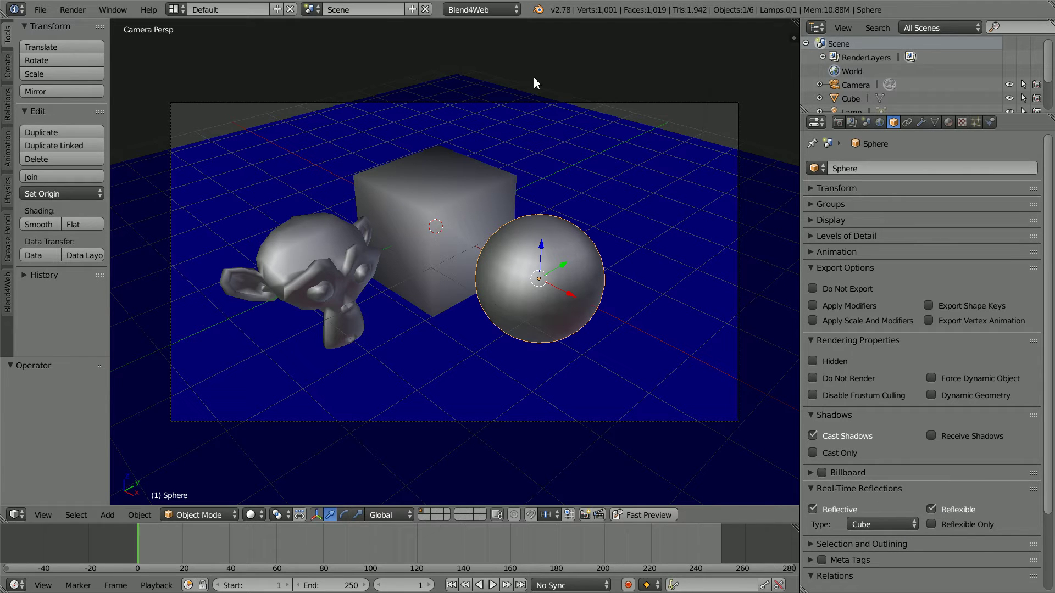
Make the cube Reflexible with Cube reflection type, then make the monkey Reflective
{"action": "right_click", "coordinate": [508, 225]}
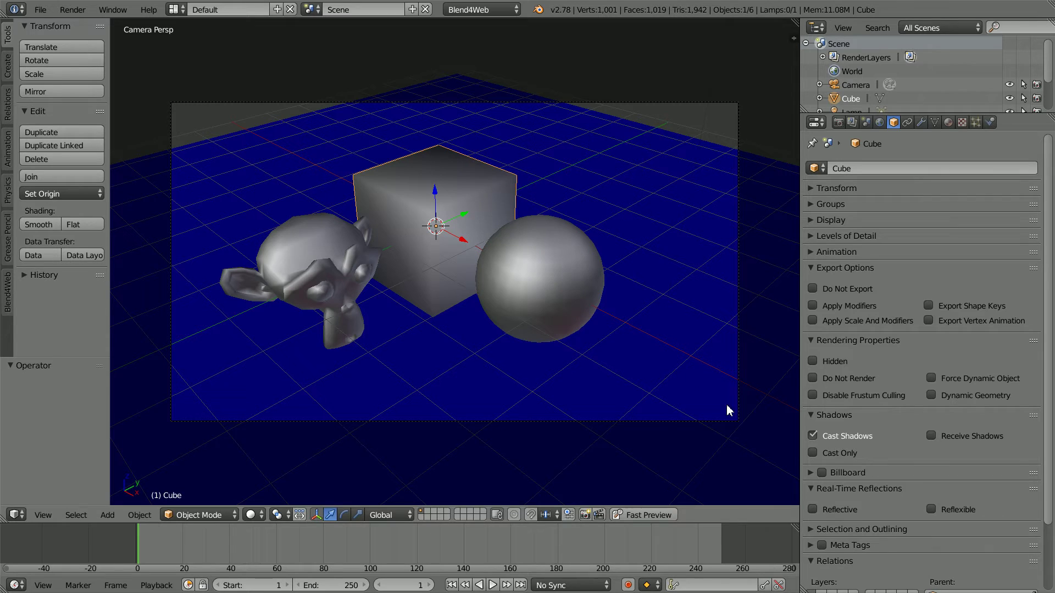
{"action": "left_click", "coordinate": [935, 512]}
{"action": "left_click", "coordinate": [885, 526]}
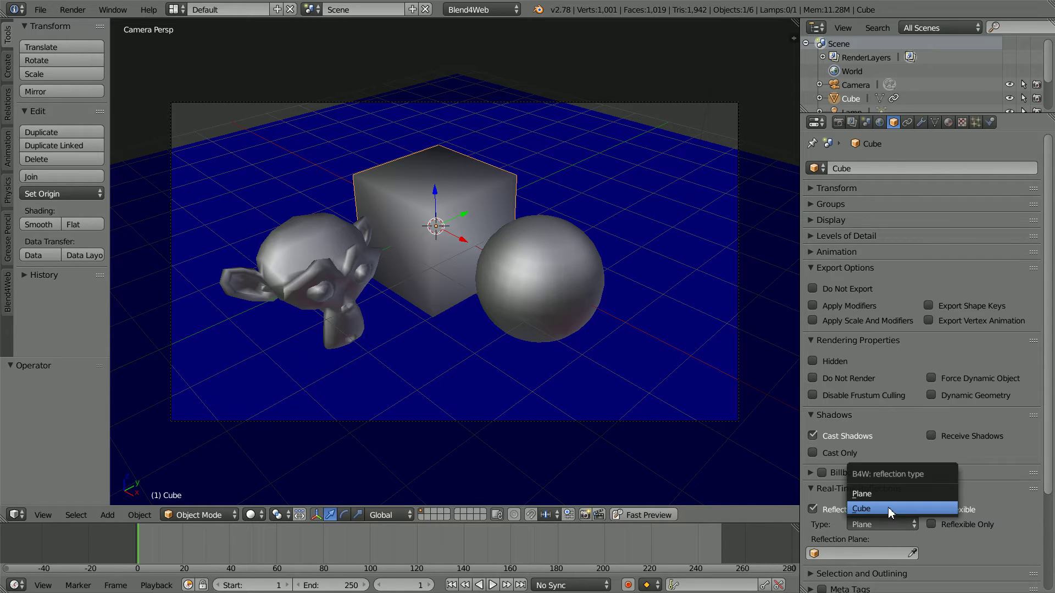
{"action": "left_click", "coordinate": [890, 509]}
{"action": "right_click", "coordinate": [328, 259]}
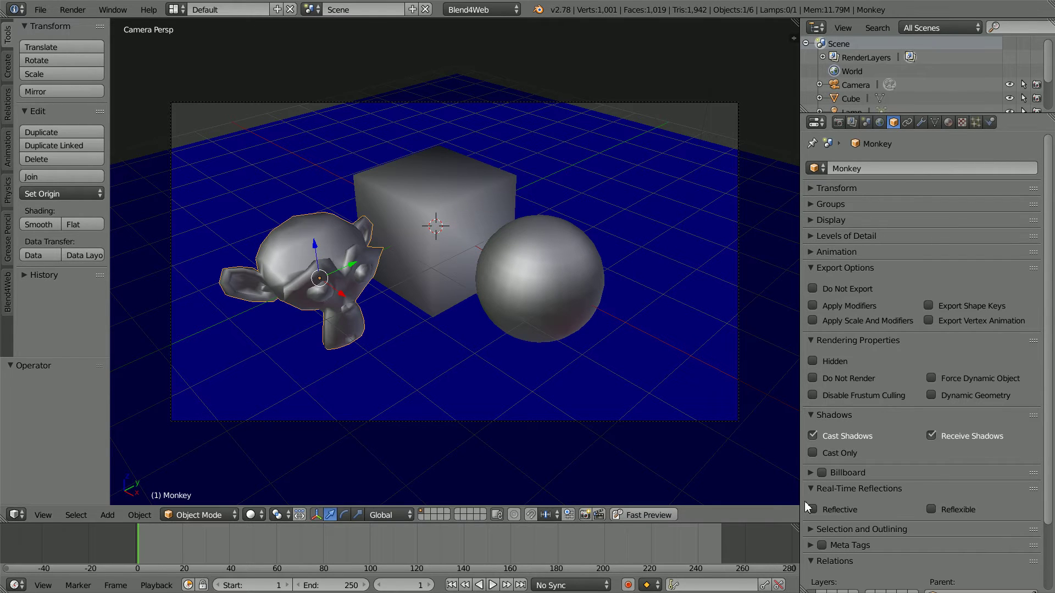
{"action": "left_click", "coordinate": [814, 509]}
Make the monkey Reflexible as well, with Cube reflection type
{"action": "left_click", "coordinate": [931, 509]}
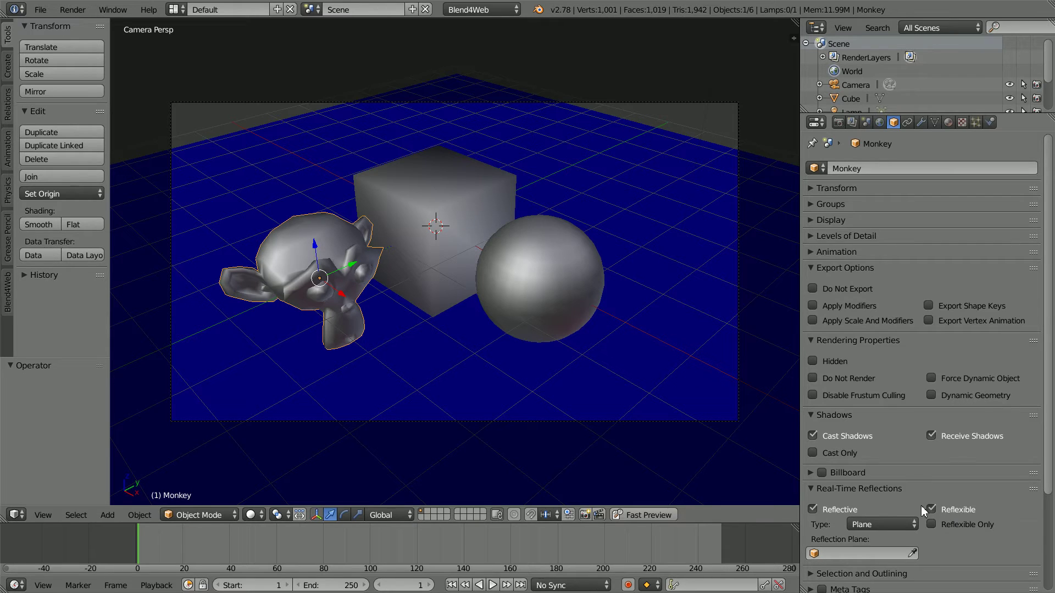
{"action": "left_click", "coordinate": [884, 524]}
{"action": "left_click", "coordinate": [876, 511]}
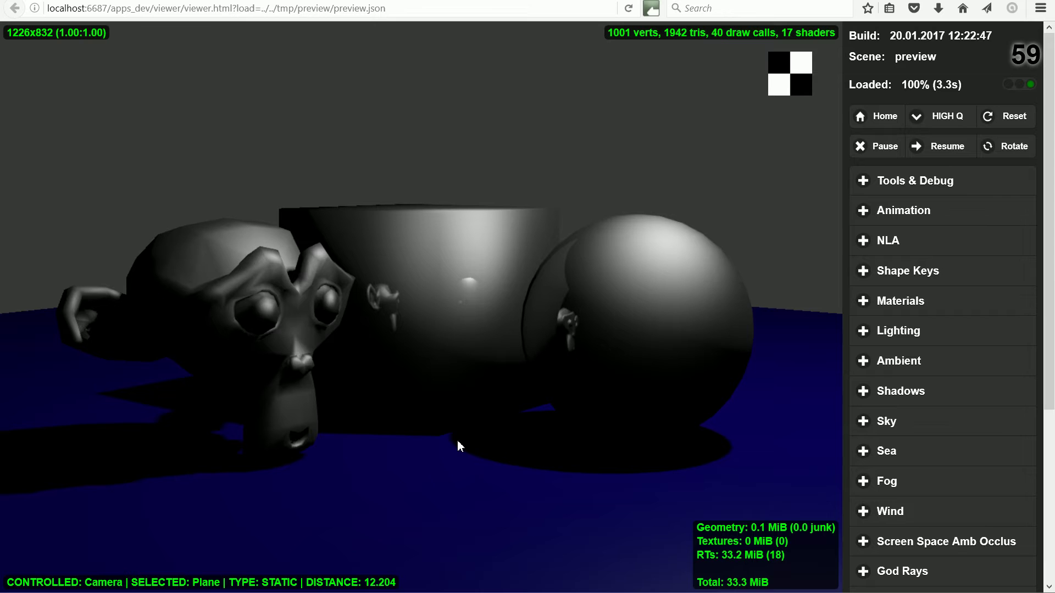
Orbit the Fast Preview around the monkey to watch the sphere, cube and monkey reflect each other
{"action": "left_click_drag", "start_coordinate": [427, 479], "coordinate": [344, 484]}
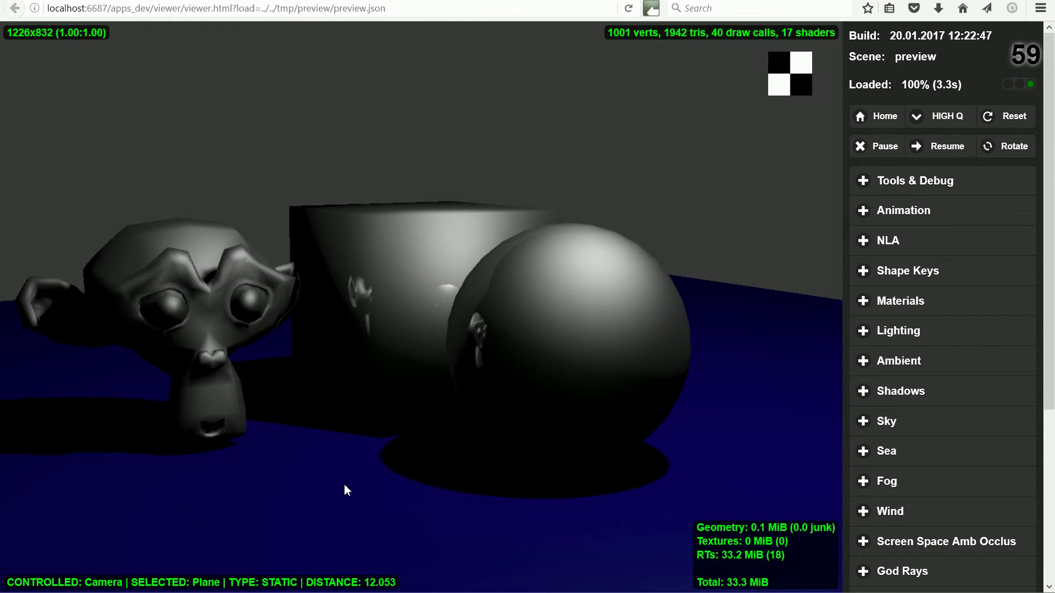
{"action": "left_click", "coordinate": [214, 325]}
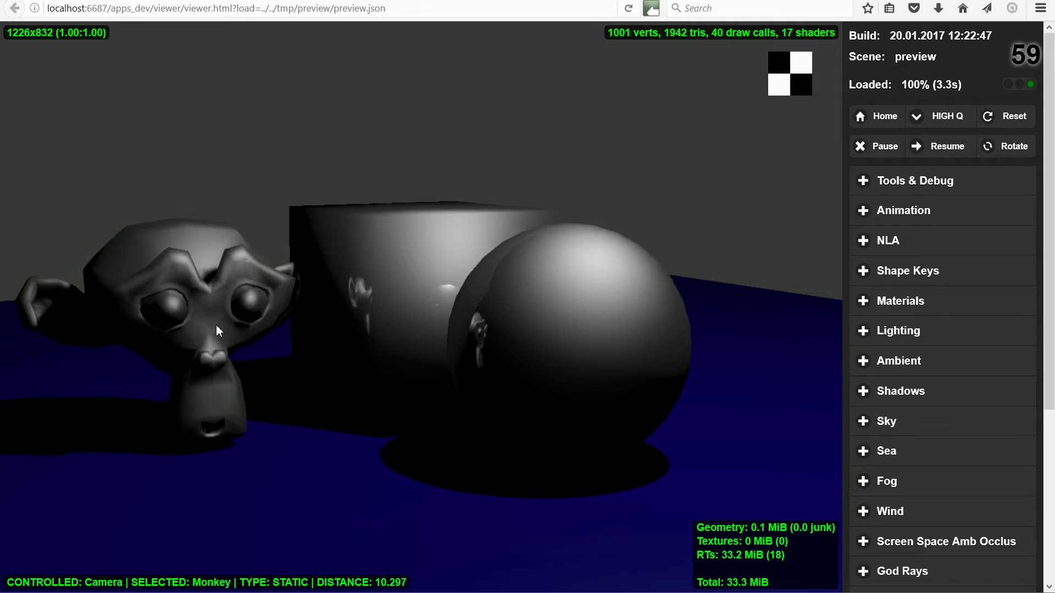
{"action": "left_click_drag", "start_coordinate": [216, 324], "coordinate": [272, 342]}
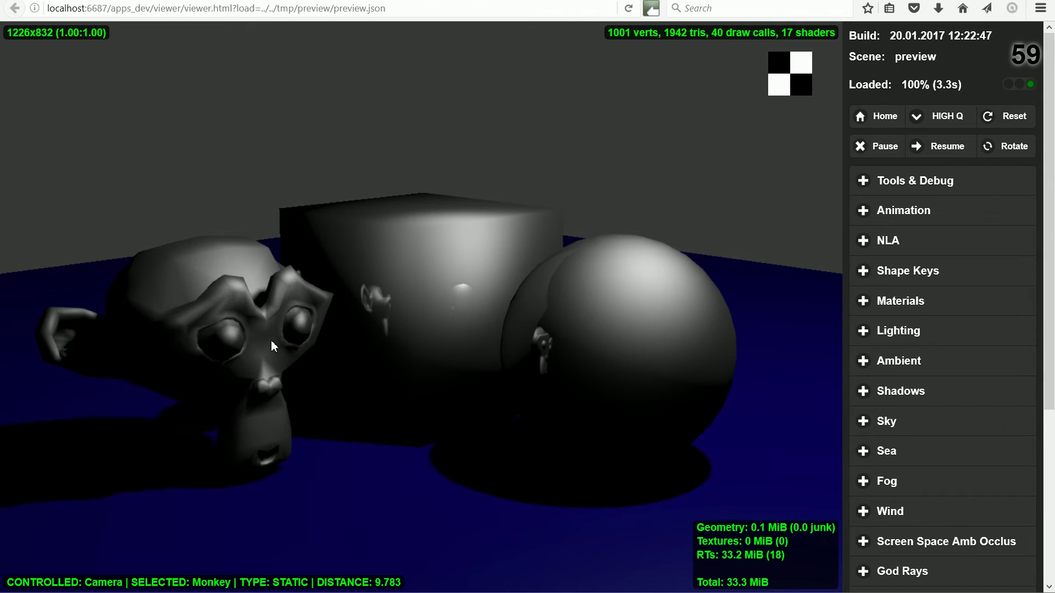
{"action": "left_click_drag", "start_coordinate": [271, 340], "coordinate": [292, 300]}
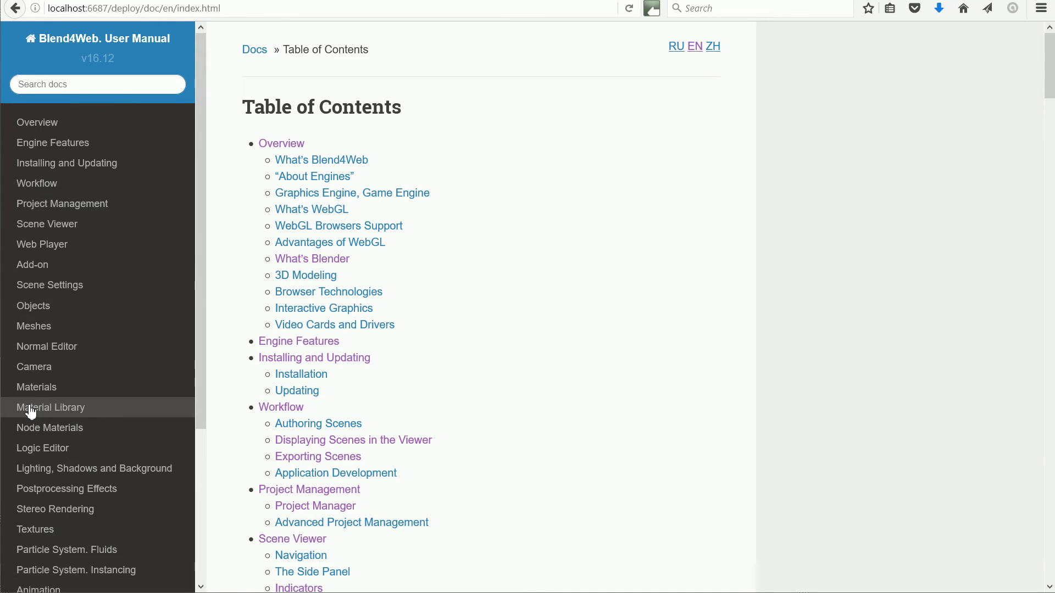
In the manual's Material Library page, locate the /blender/material_library/ folder under Adding Material to a Scene
{"action": "left_click", "coordinate": [85, 418]}
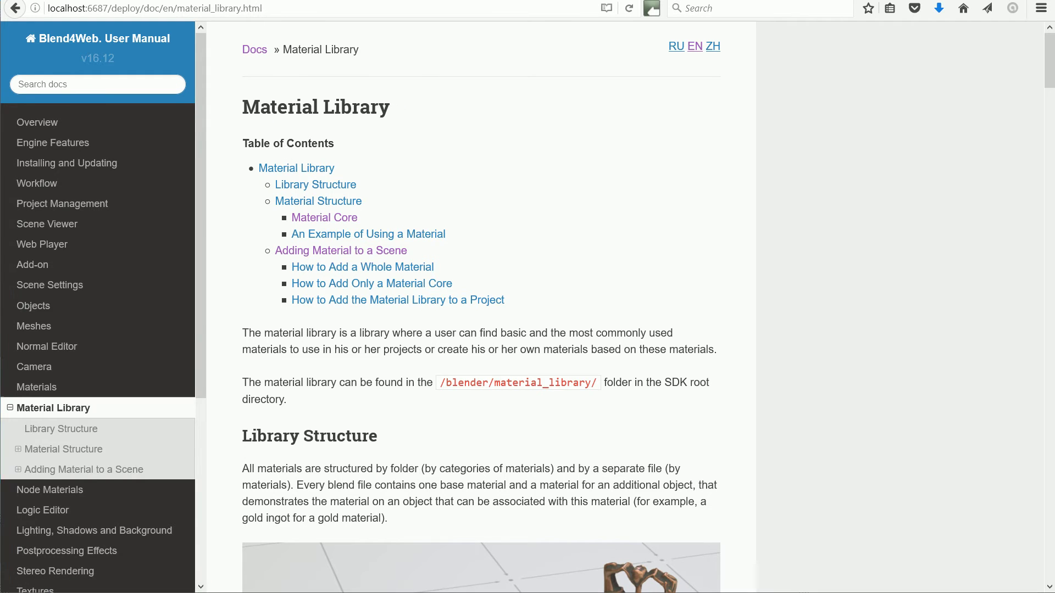
{"action": "left_click", "coordinate": [21, 473]}
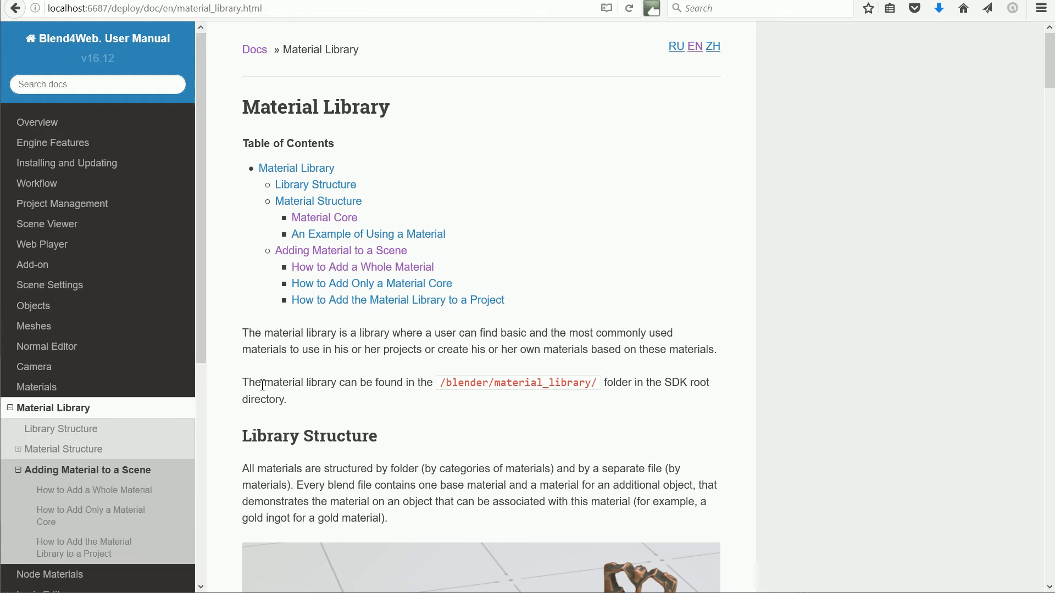
{"action": "left_click_drag", "start_coordinate": [264, 383], "coordinate": [338, 379]}
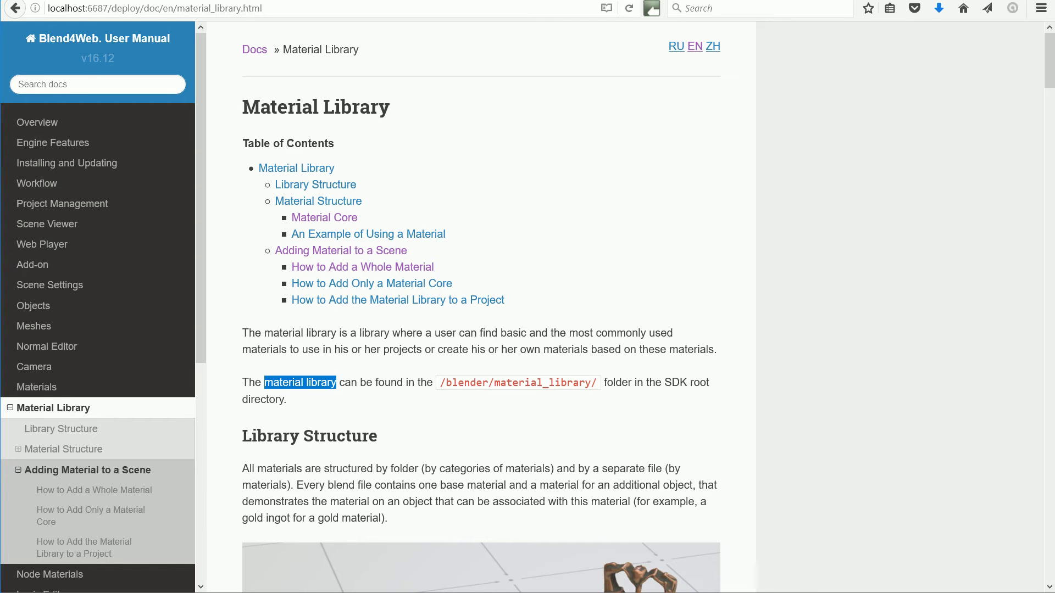
Open chrome.blend from blend4web_ce\blender\material_library\metal in File Explorer
{"action": "key", "text": "alt+Tab"}
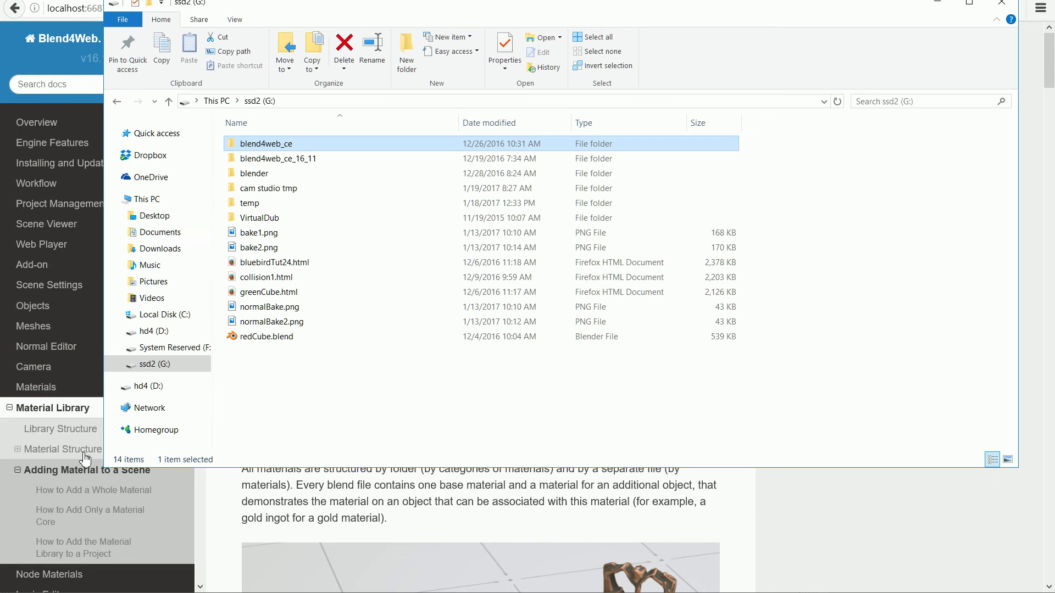
{"action": "double_click", "coordinate": [304, 146]}
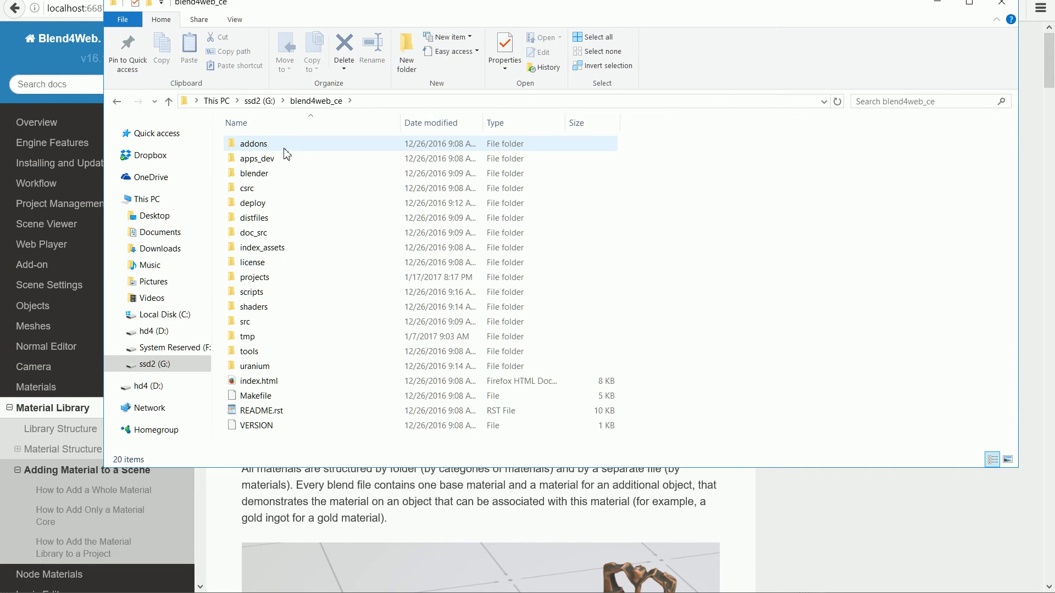
{"action": "double_click", "coordinate": [273, 174]}
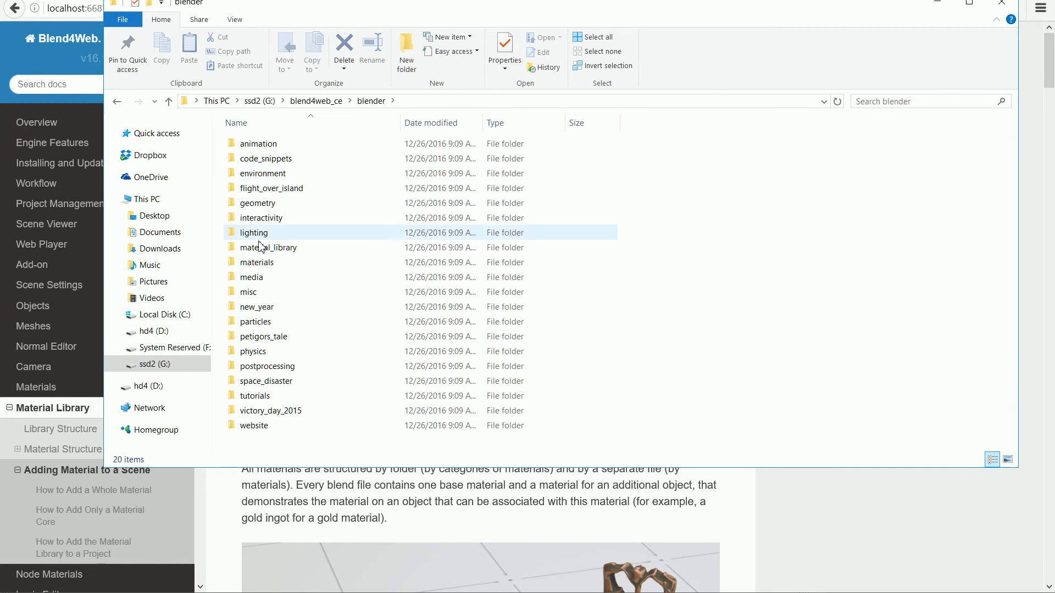
{"action": "double_click", "coordinate": [288, 247]}
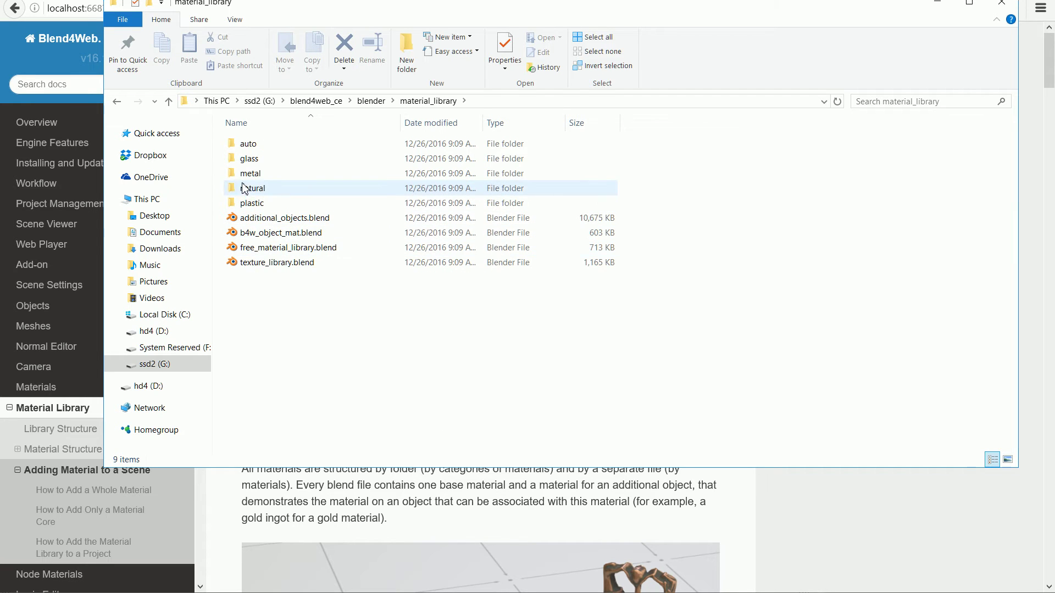
{"action": "double_click", "coordinate": [256, 175]}
{"action": "double_click", "coordinate": [256, 160]}
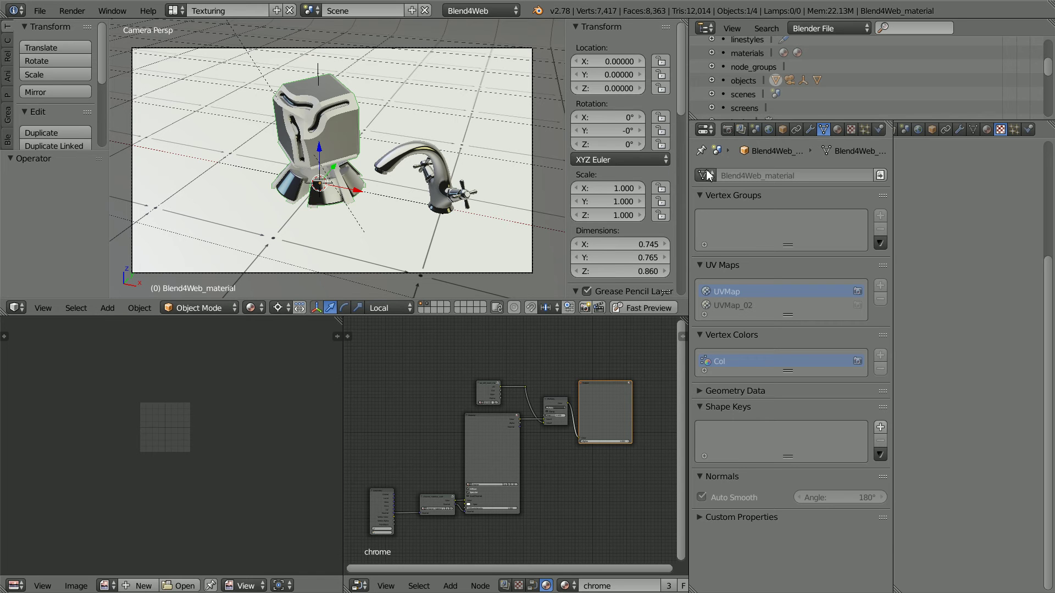
Review the faucet's and sample cube's object settings down to Real-Time Reflections, then preview in browser
{"action": "left_click", "coordinate": [782, 131]}
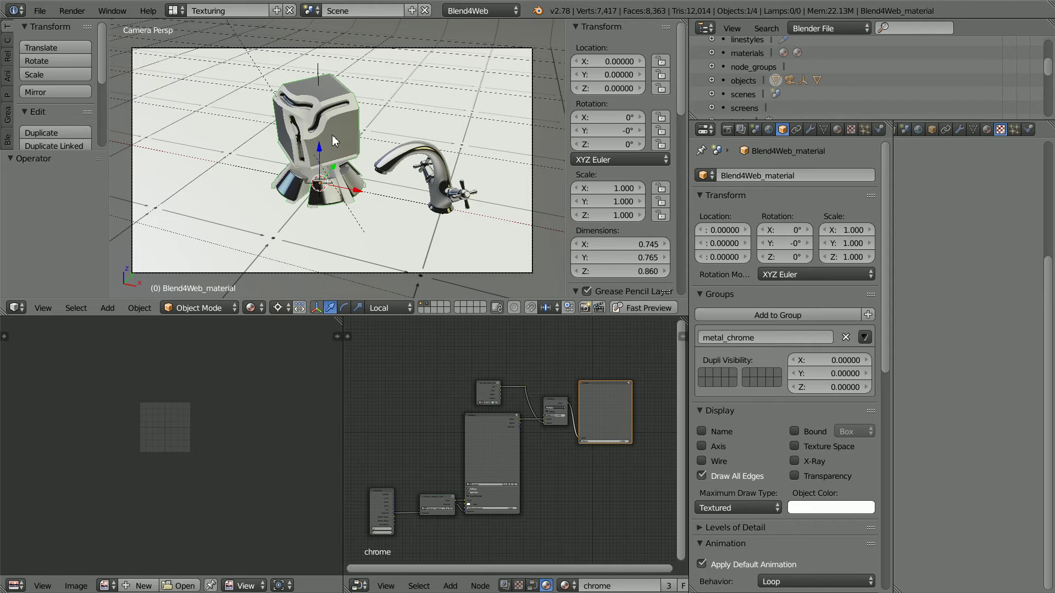
{"action": "right_click", "coordinate": [397, 156]}
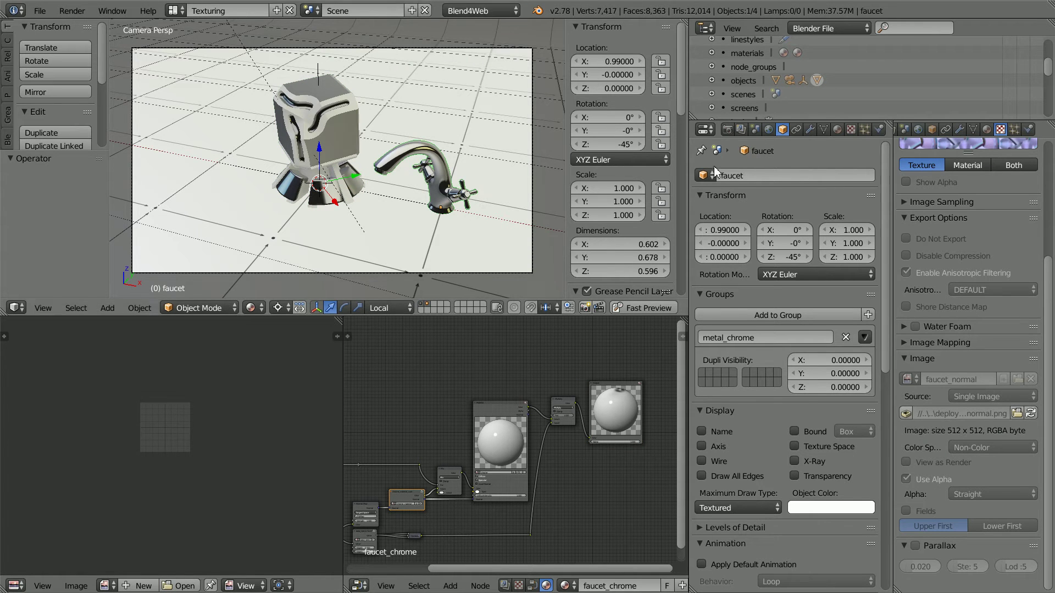
{"action": "scroll", "coordinate": [1049, 273], "scroll_direction": "up", "scroll_amount": 6}
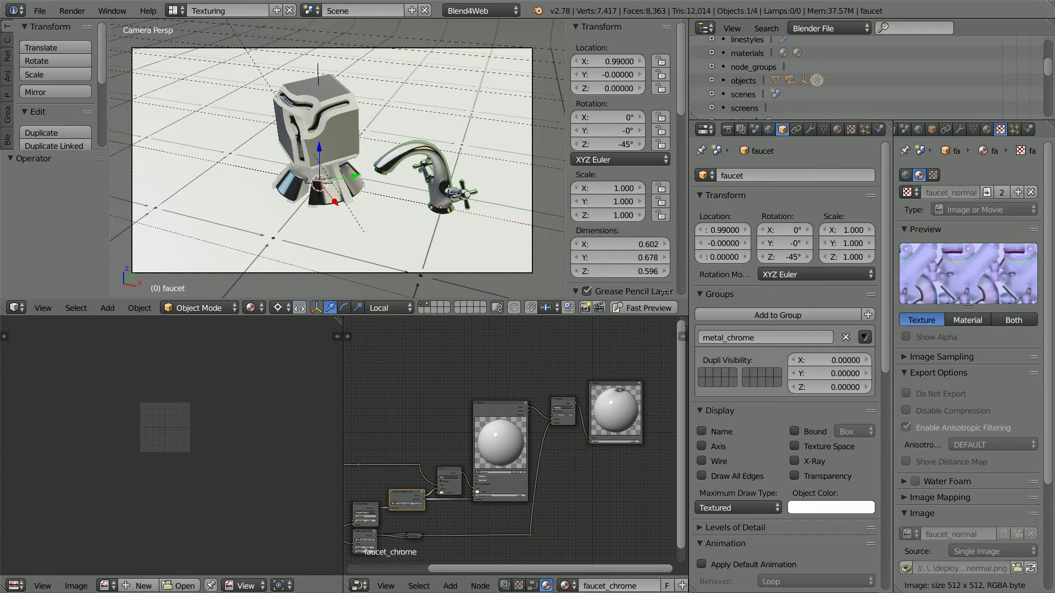
{"action": "left_click_drag", "start_coordinate": [888, 203], "coordinate": [875, 467]}
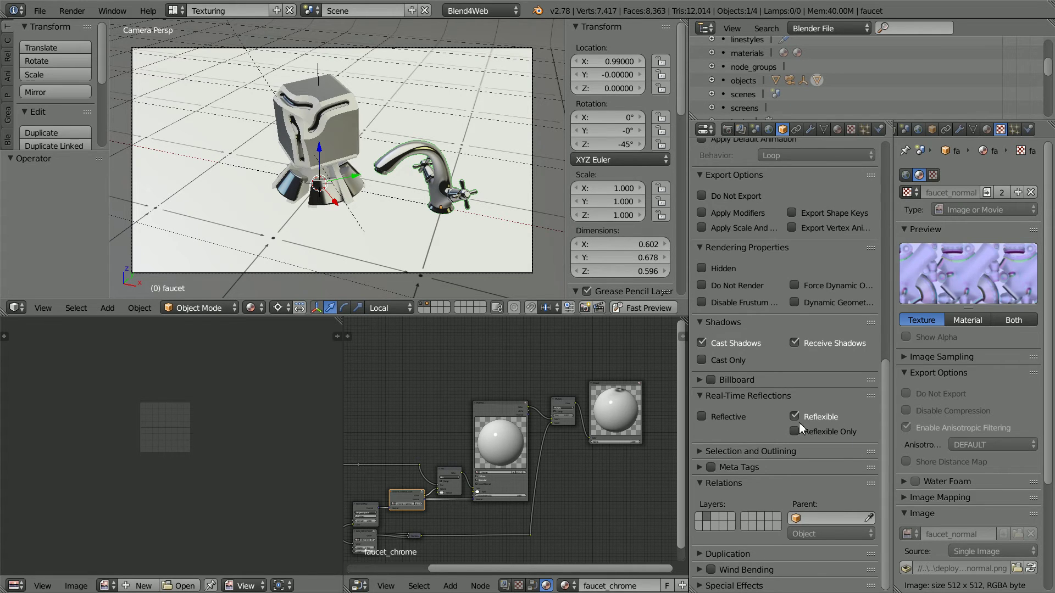
{"action": "right_click", "coordinate": [333, 139]}
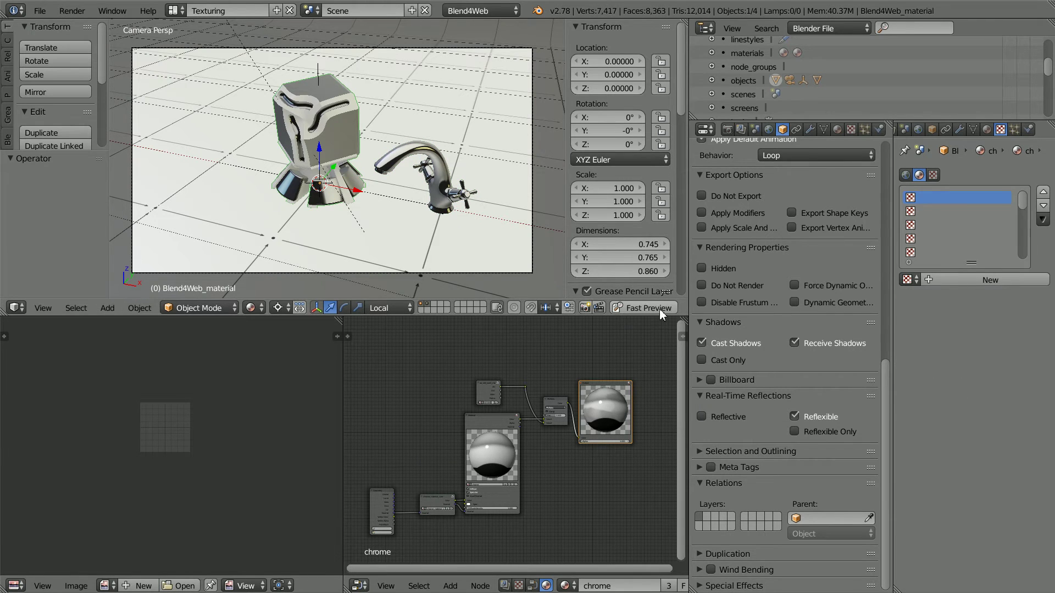
{"action": "left_click", "coordinate": [659, 309]}
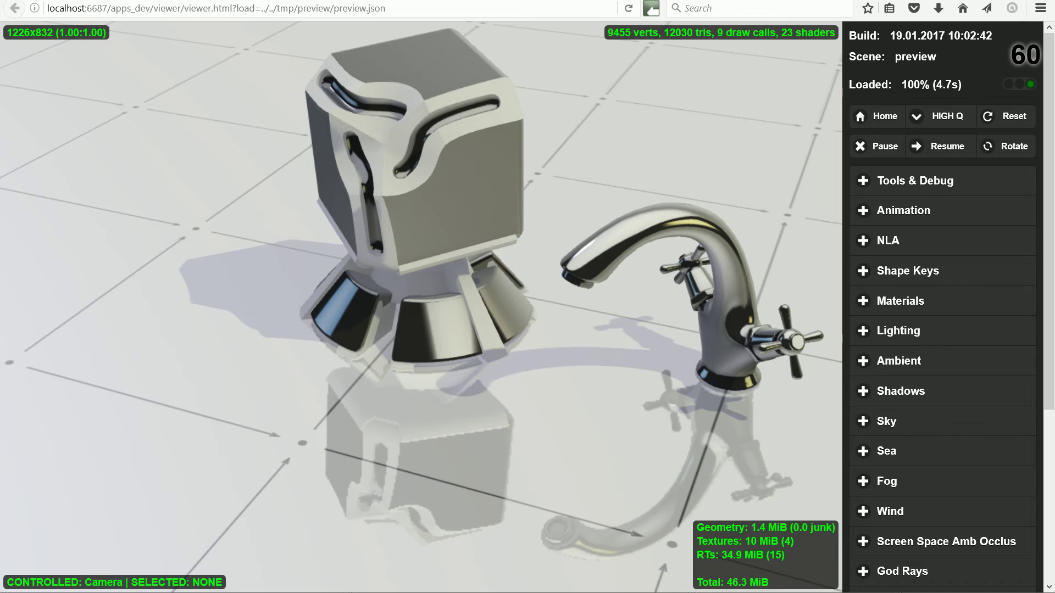
Orbit the Blend4Web viewer camera around the reflective chrome cube and faucet preview
{"action": "left_click", "coordinate": [306, 405]}
{"action": "left_click_drag", "start_coordinate": [306, 405], "coordinate": [470, 377]}
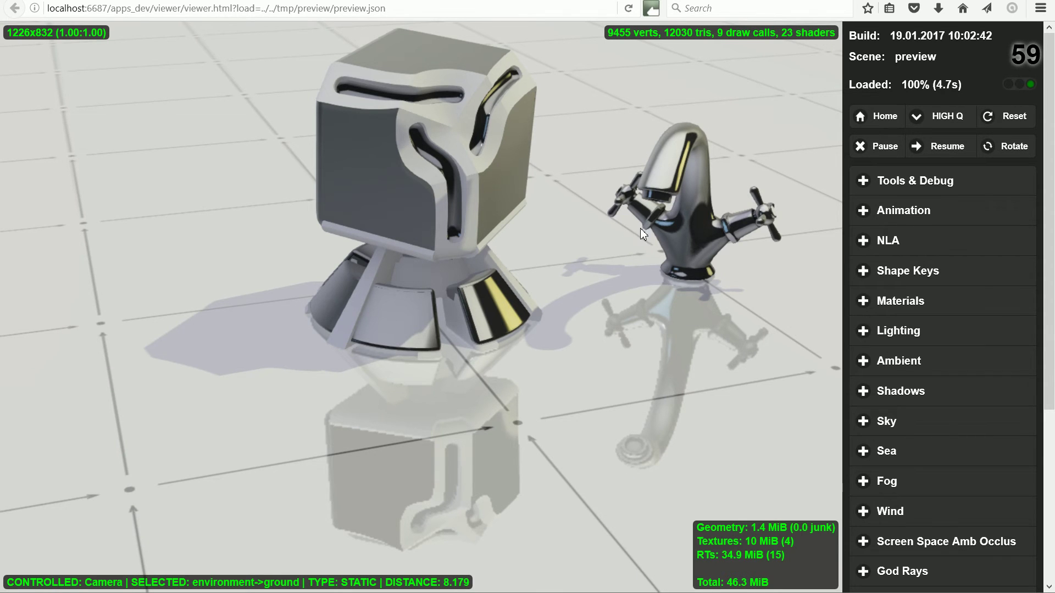
{"action": "left_click_drag", "start_coordinate": [765, 271], "coordinate": [354, 259]}
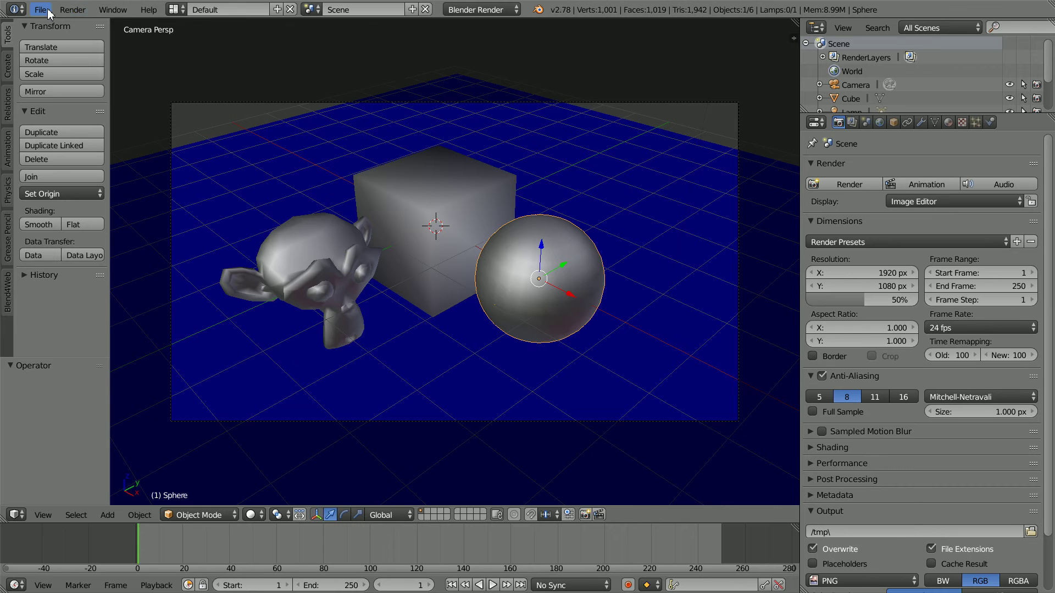
{"action": "left_click", "coordinate": [40, 9]}
Open recent file metalTut10a.blend, switch to the Blend4Web engine and apply recommended options
{"action": "mouse_move", "coordinate": [149, 57]}
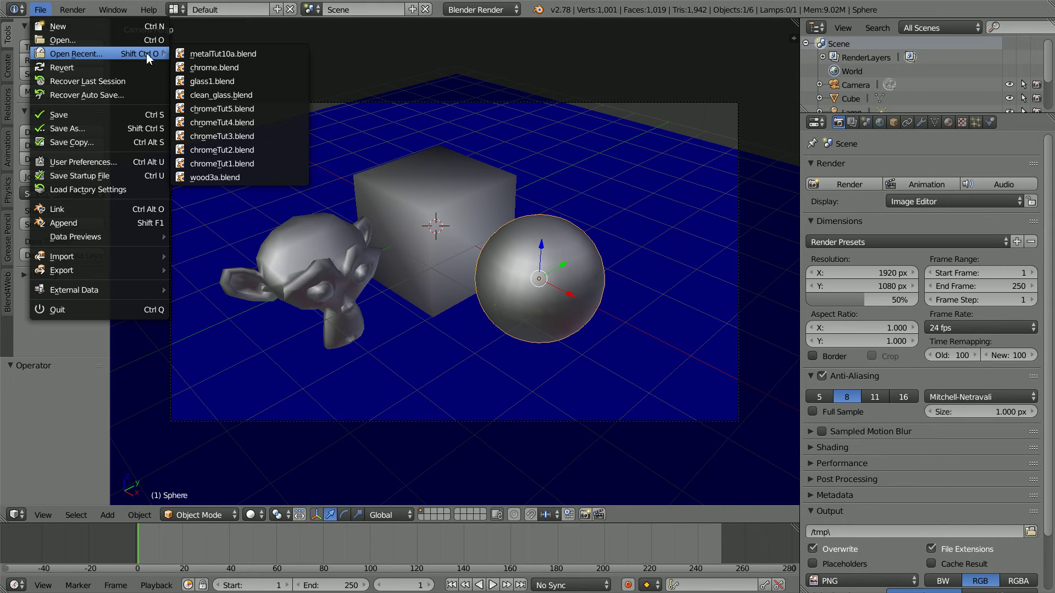
{"action": "left_click", "coordinate": [267, 55]}
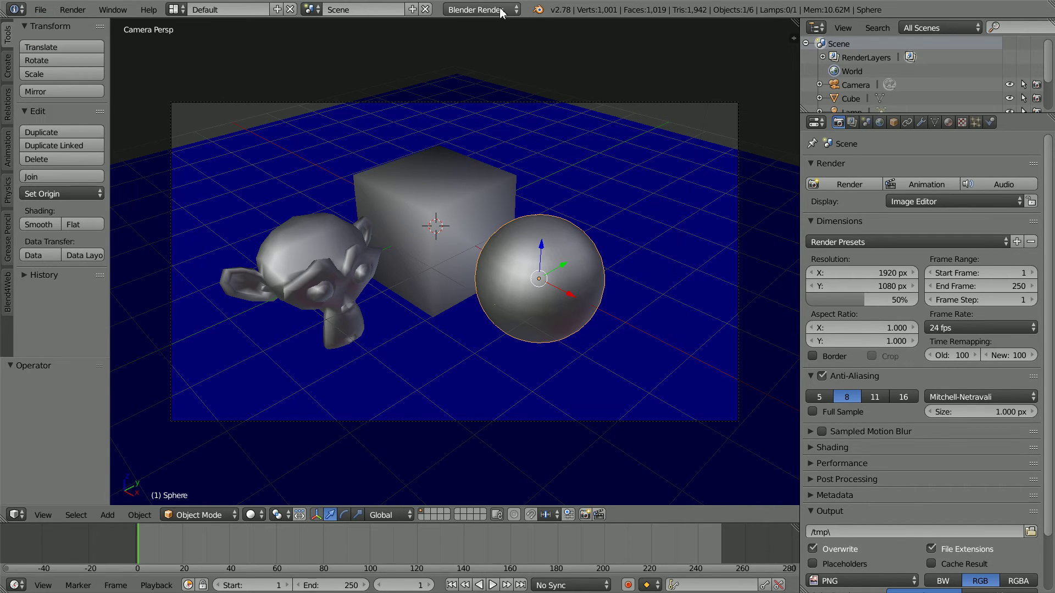
{"action": "left_click", "coordinate": [481, 10]}
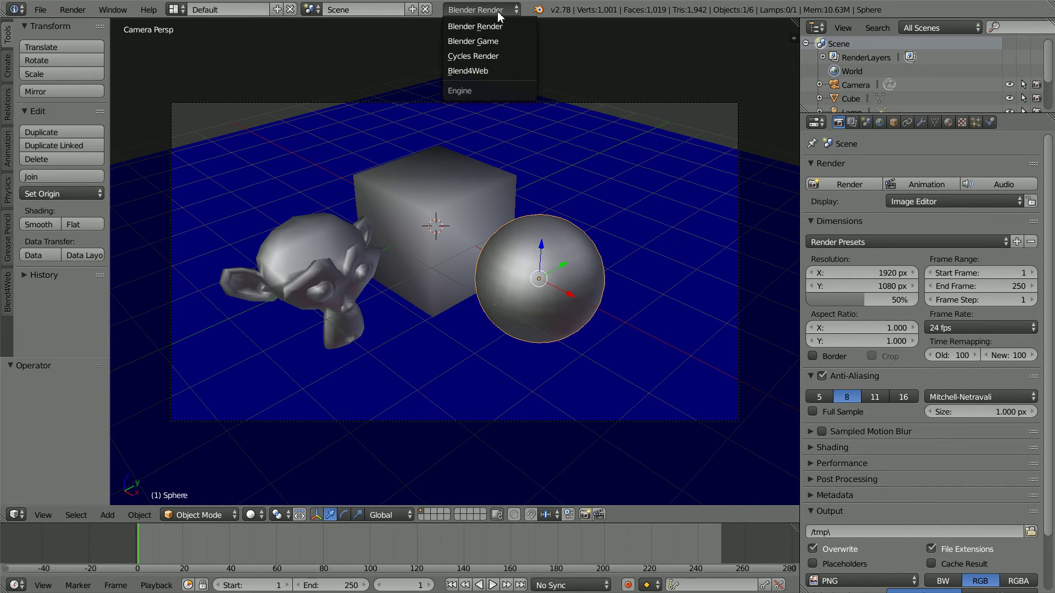
{"action": "left_click", "coordinate": [489, 69]}
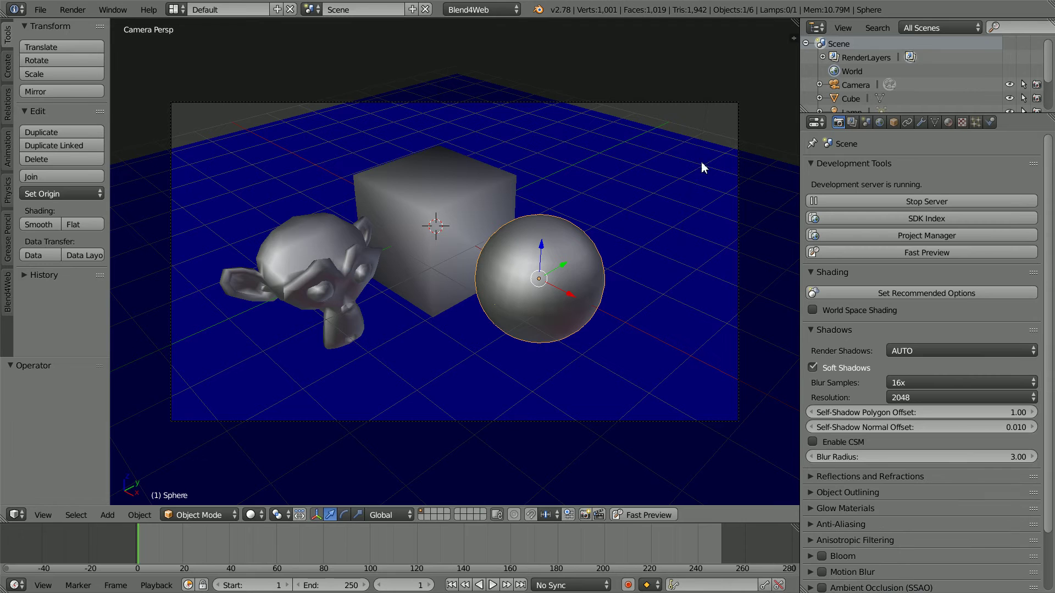
{"action": "left_click", "coordinate": [879, 293]}
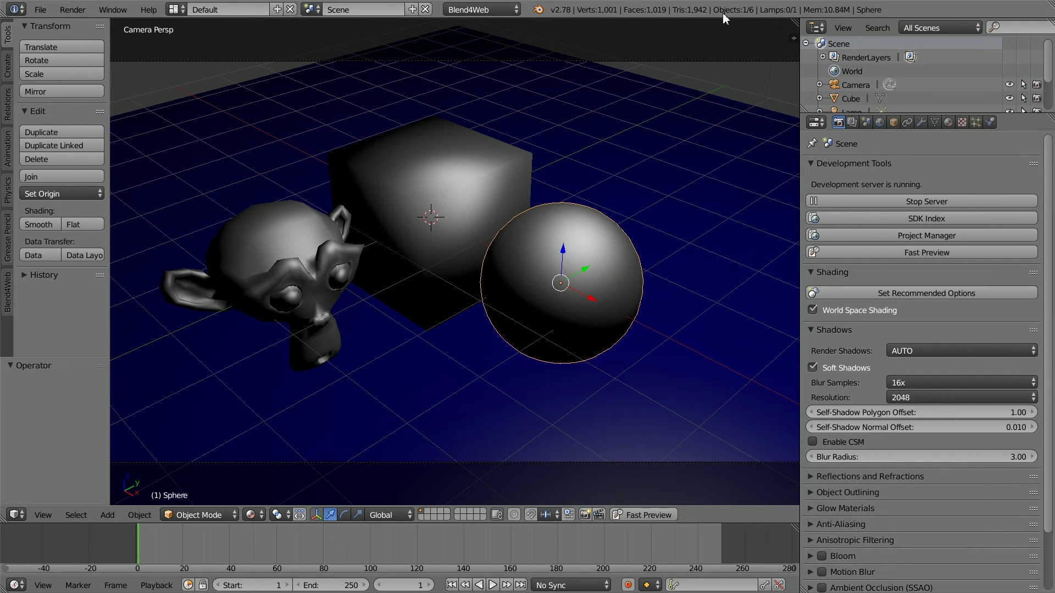
Enable Cast Shadows on the sphere, cube and monkey, and Receive Shadows on the plane
{"action": "left_click", "coordinate": [893, 123]}
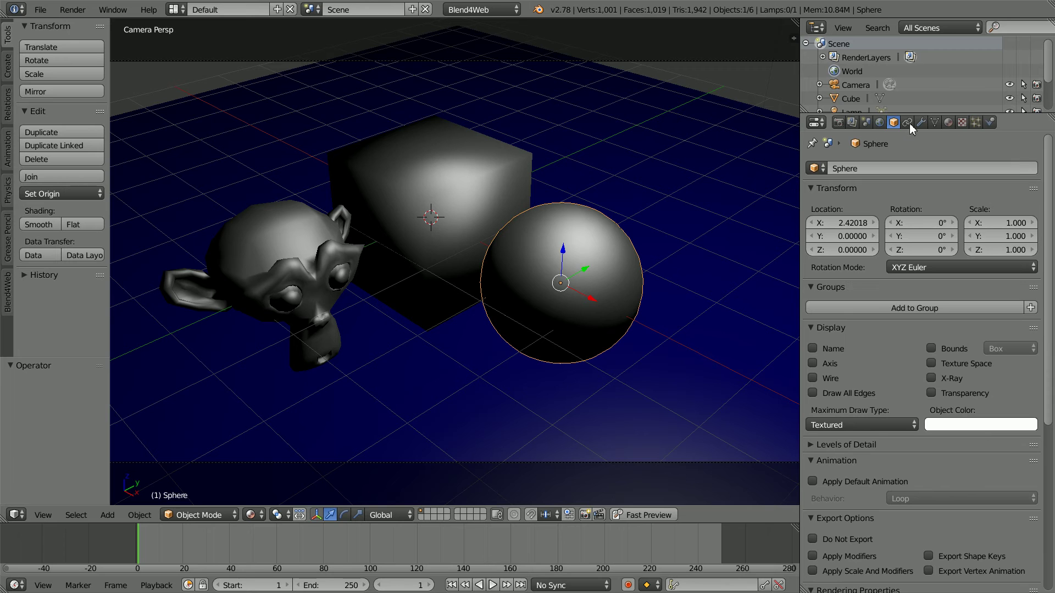
{"action": "left_click_drag", "start_coordinate": [1049, 159], "coordinate": [1048, 322]}
{"action": "left_click", "coordinate": [814, 405]}
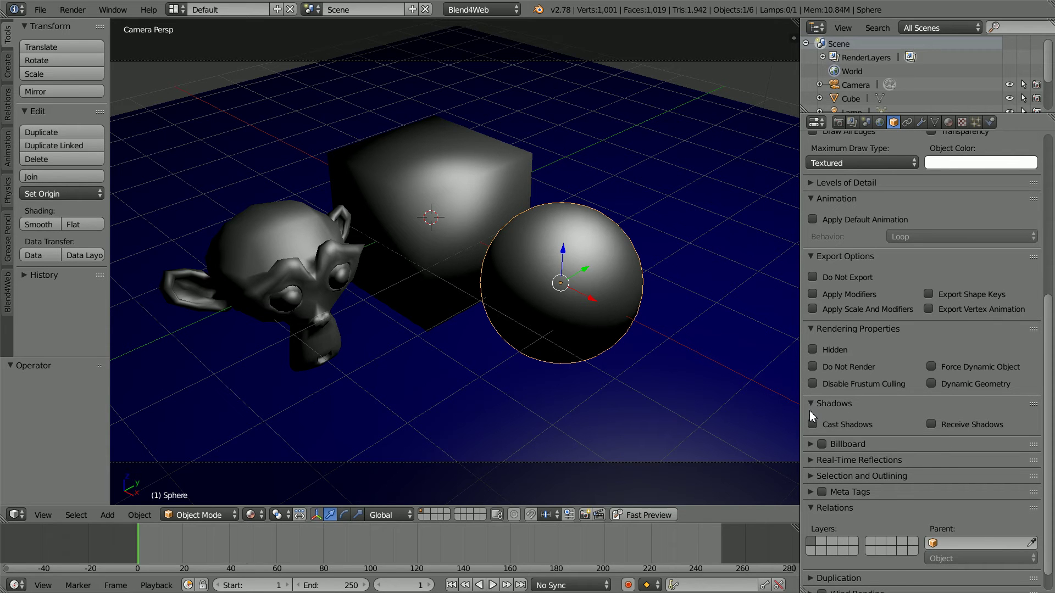
{"action": "left_click", "coordinate": [812, 424]}
{"action": "right_click", "coordinate": [445, 215]}
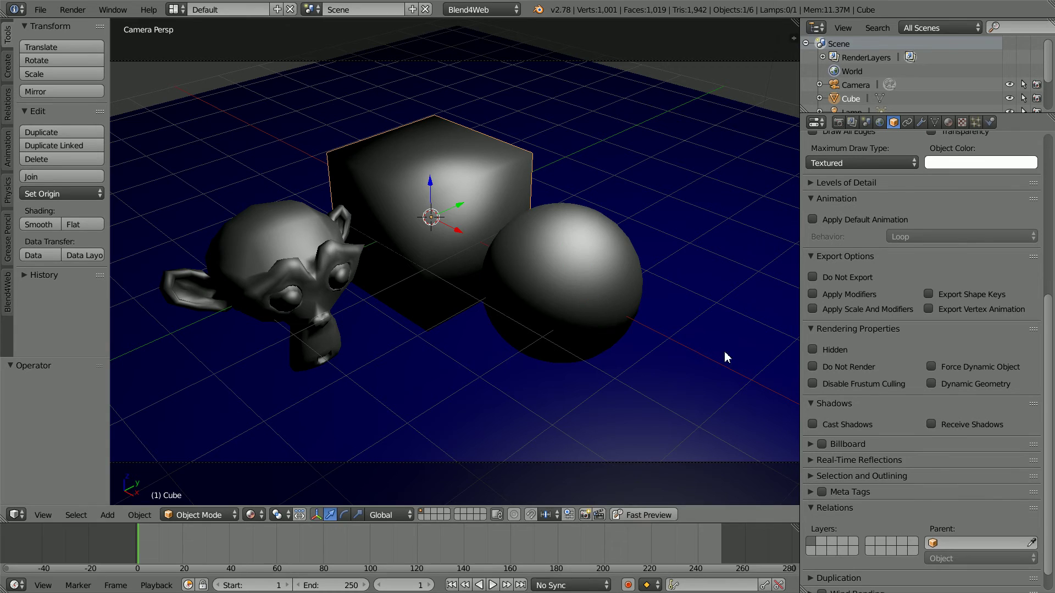
{"action": "left_click", "coordinate": [812, 424]}
{"action": "right_click", "coordinate": [297, 291]}
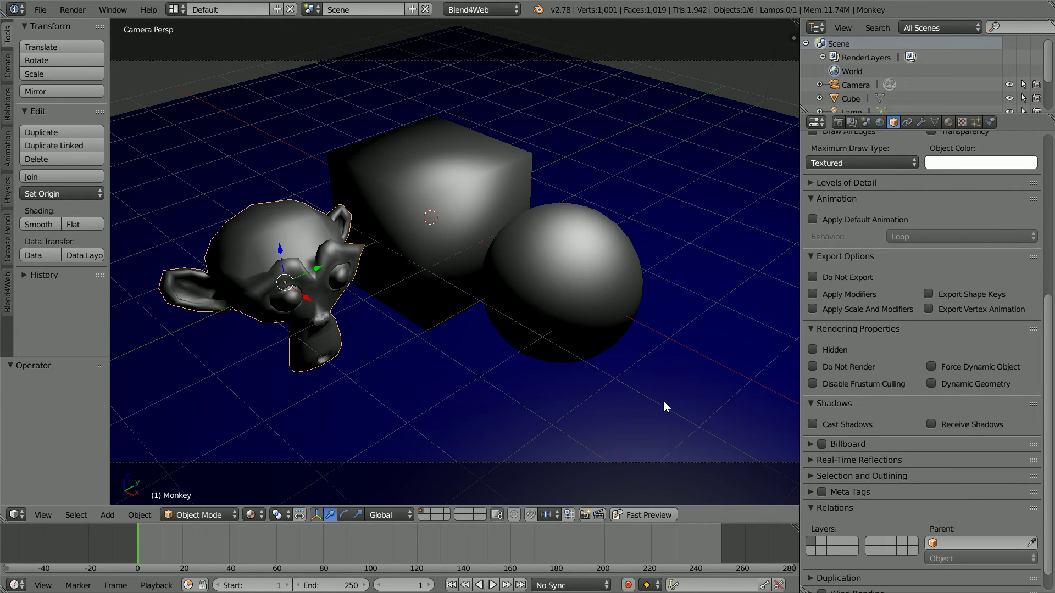
{"action": "left_click", "coordinate": [812, 424]}
{"action": "right_click", "coordinate": [771, 325]}
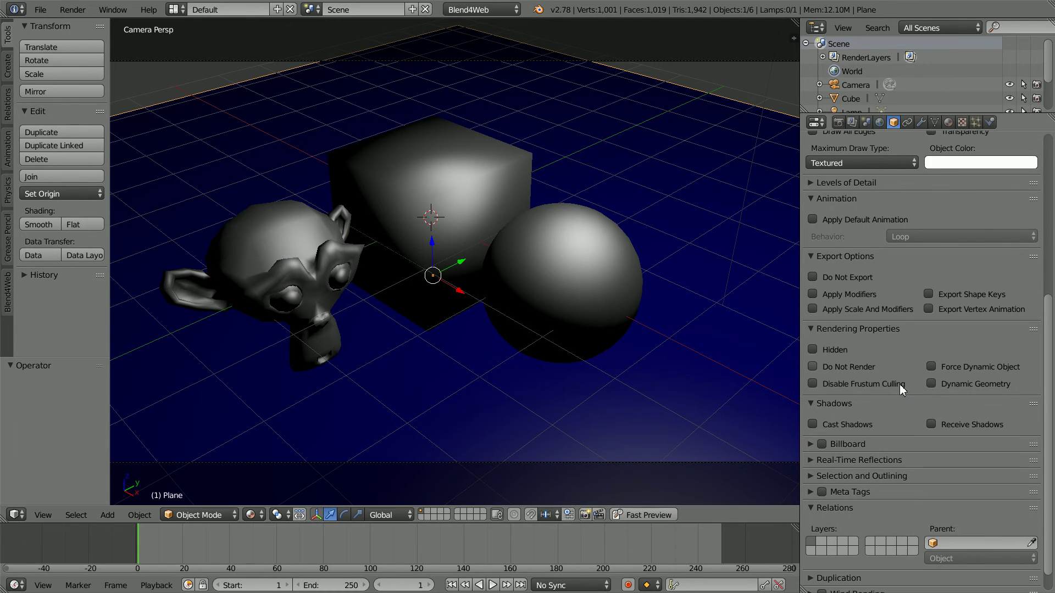
{"action": "left_click", "coordinate": [932, 423]}
Append the chrome material from blend4web_ce/blender/material_library/metal/chrome.blend
{"action": "left_click", "coordinate": [40, 10]}
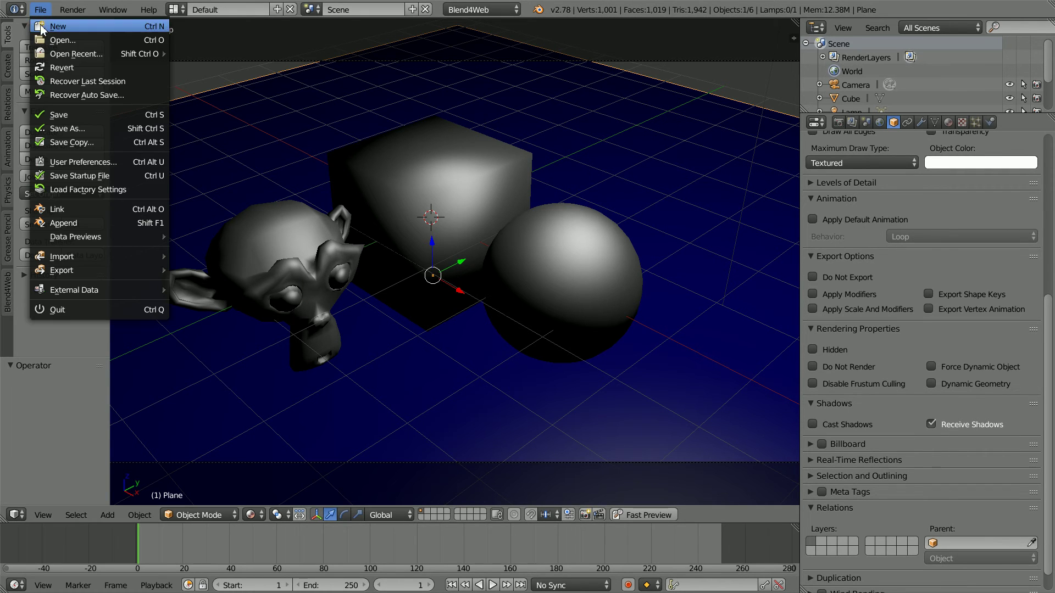
{"action": "left_click", "coordinate": [87, 226]}
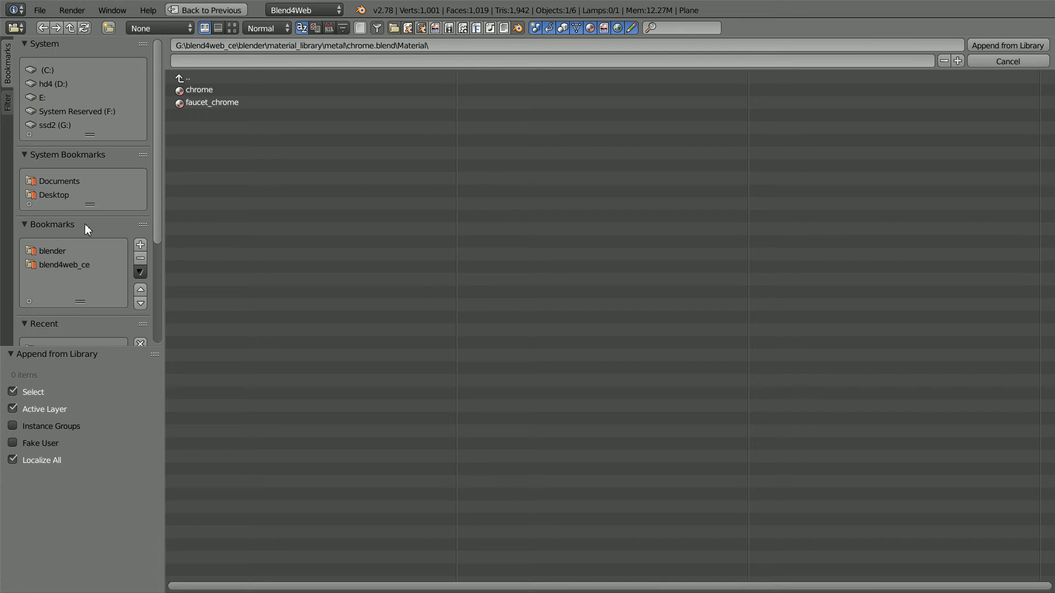
{"action": "left_click", "coordinate": [64, 265]}
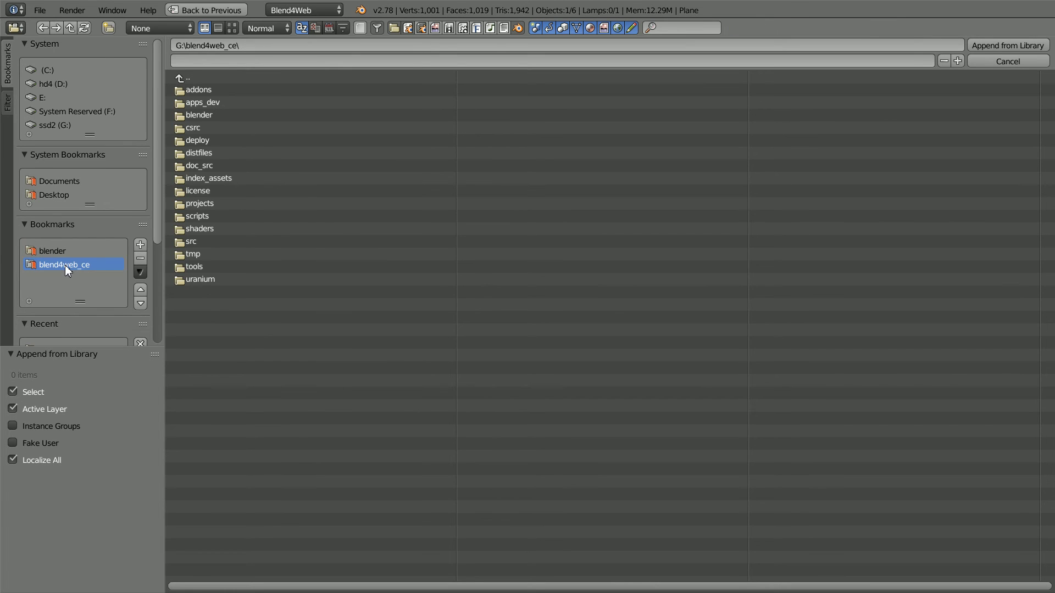
{"action": "left_click", "coordinate": [181, 116]}
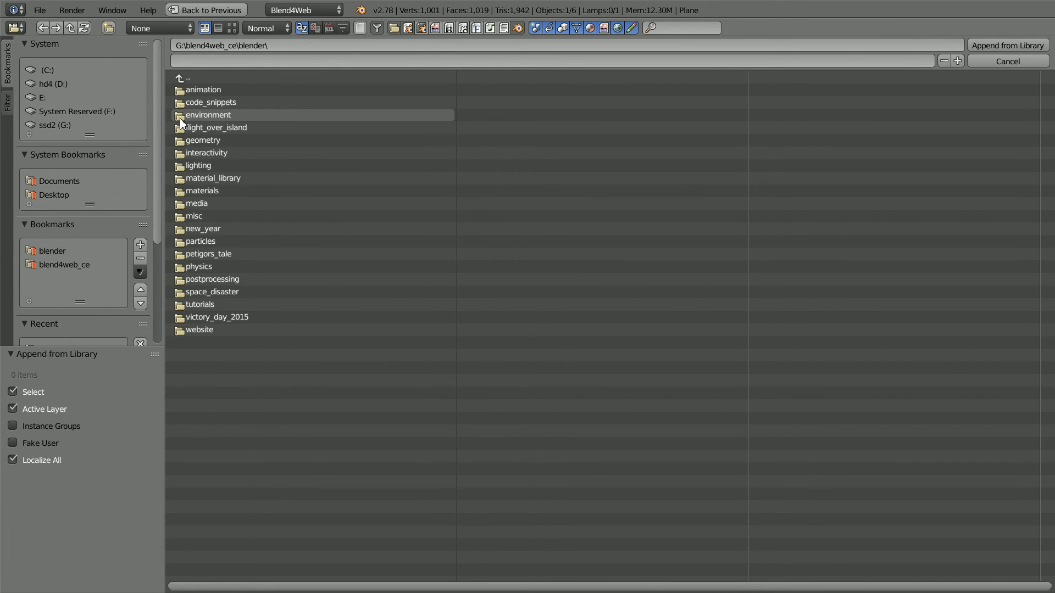
{"action": "left_click", "coordinate": [179, 178]}
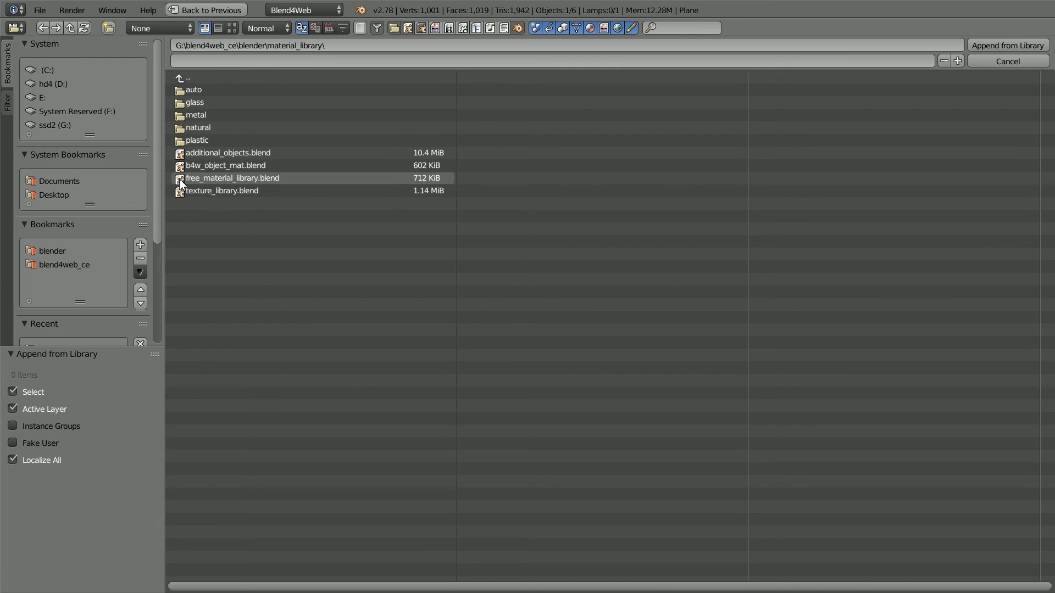
{"action": "left_click", "coordinate": [180, 114]}
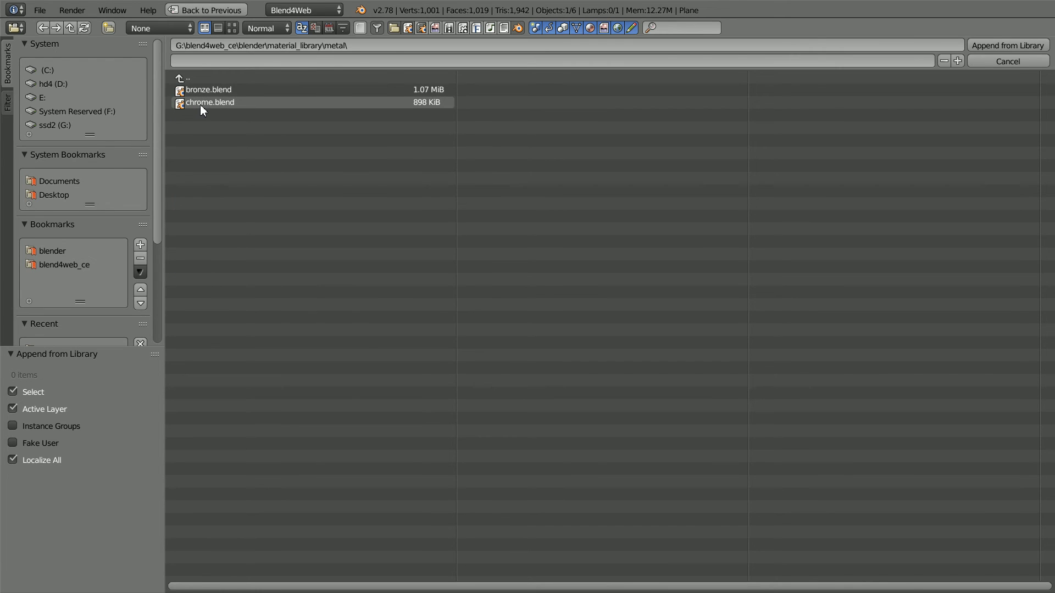
{"action": "left_click", "coordinate": [201, 109]}
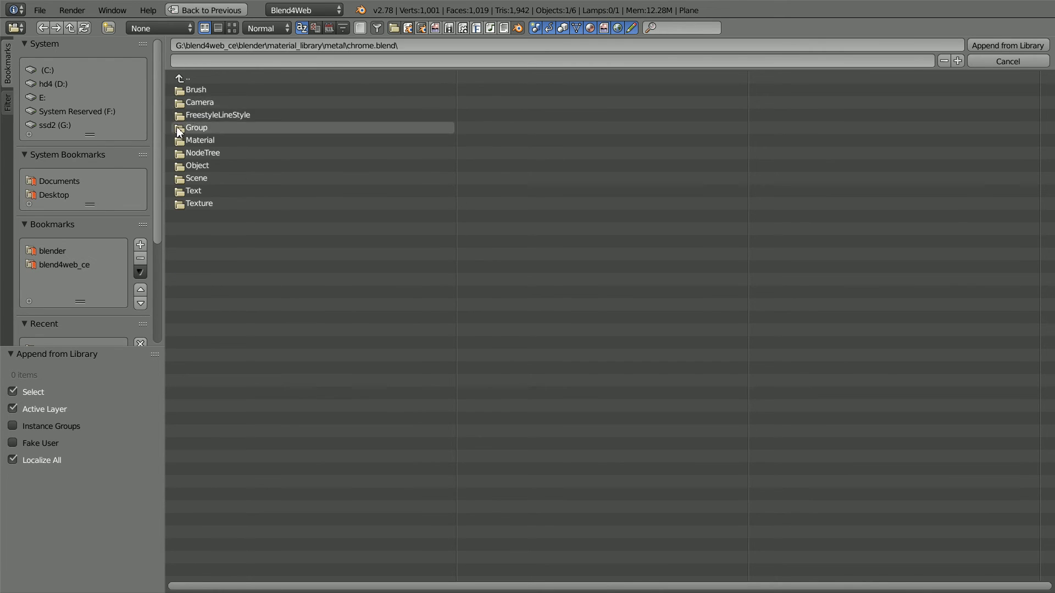
{"action": "left_click", "coordinate": [207, 139]}
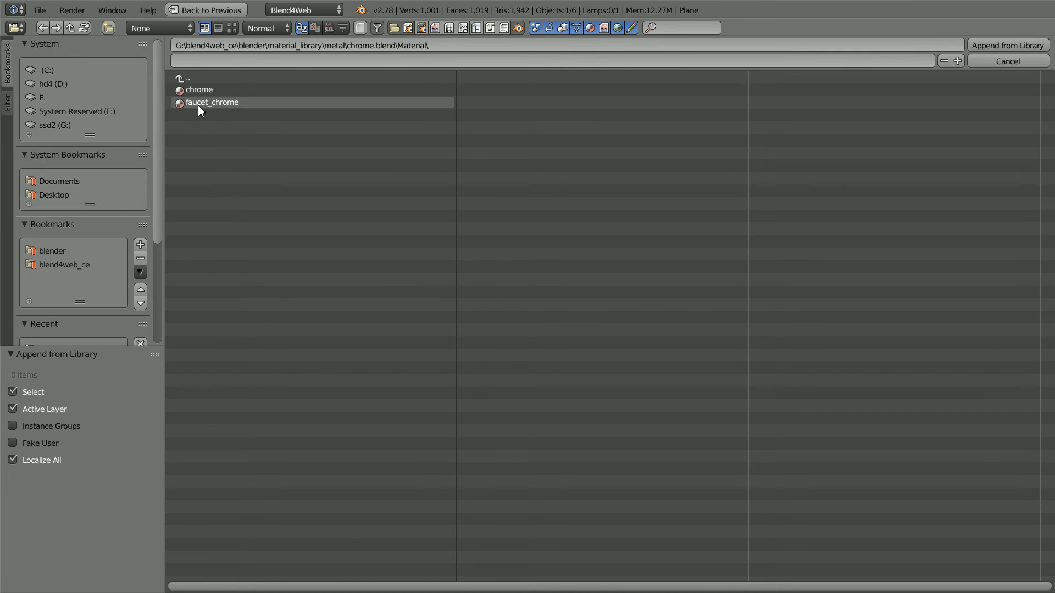
{"action": "left_click", "coordinate": [246, 90]}
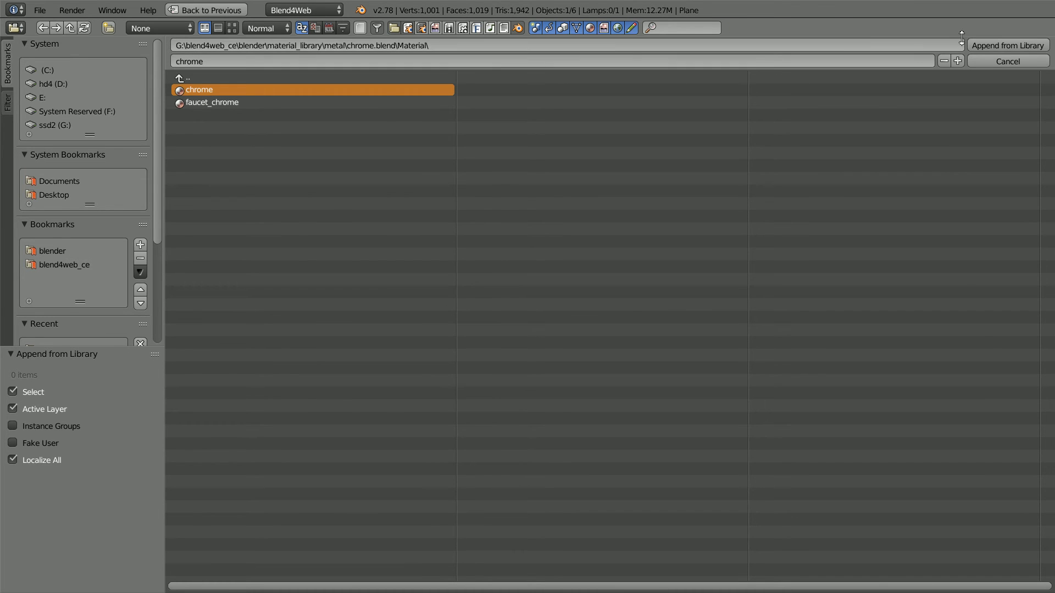
{"action": "left_click", "coordinate": [976, 46]}
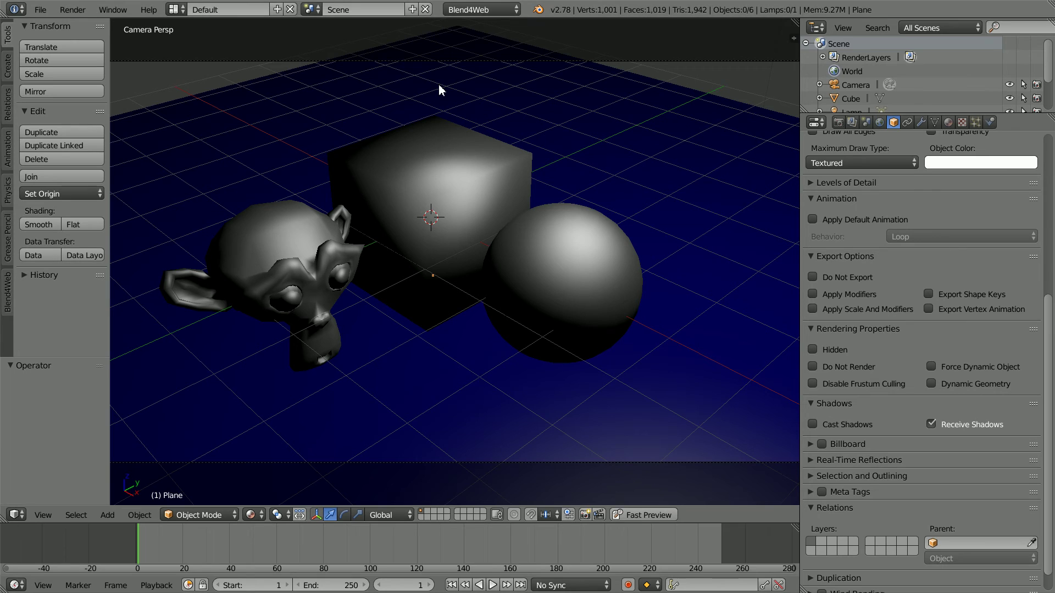
Assign the chrome material to the monkey, cube and sphere, replacing Steel
{"action": "right_click", "coordinate": [264, 264]}
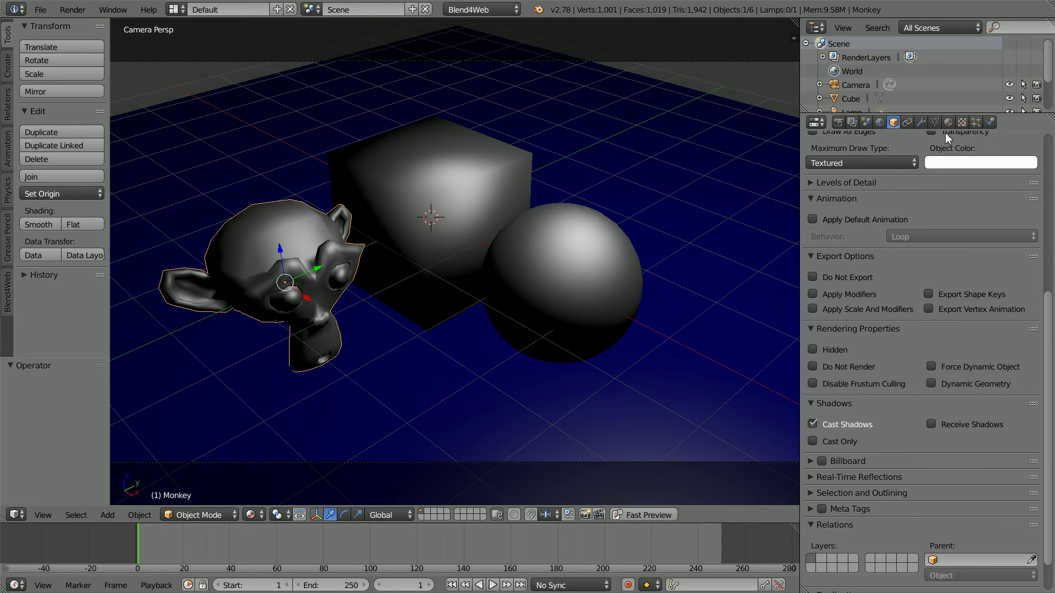
{"action": "left_click", "coordinate": [948, 124]}
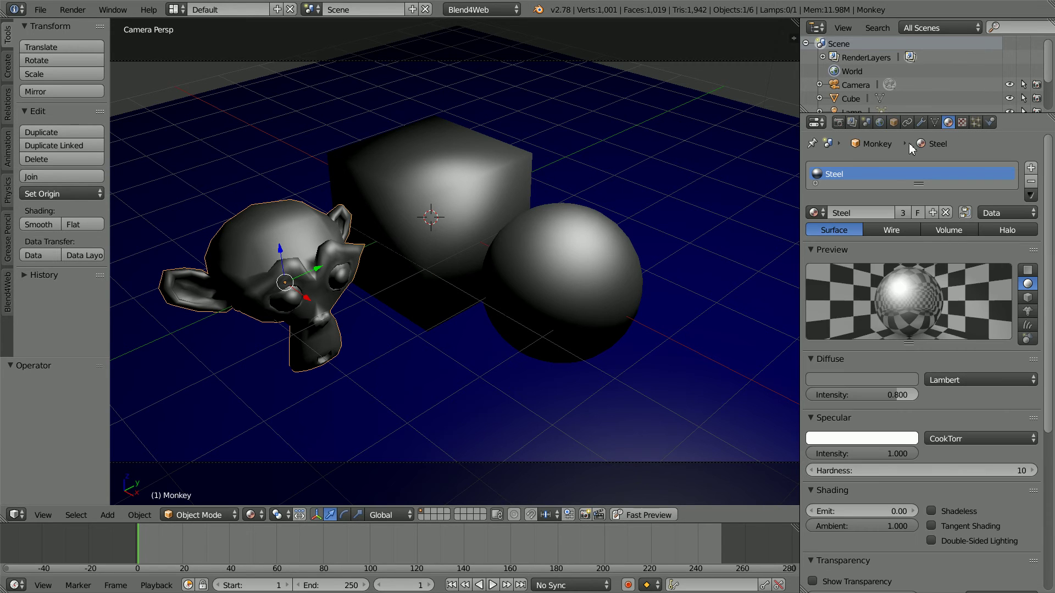
{"action": "left_click", "coordinate": [814, 214]}
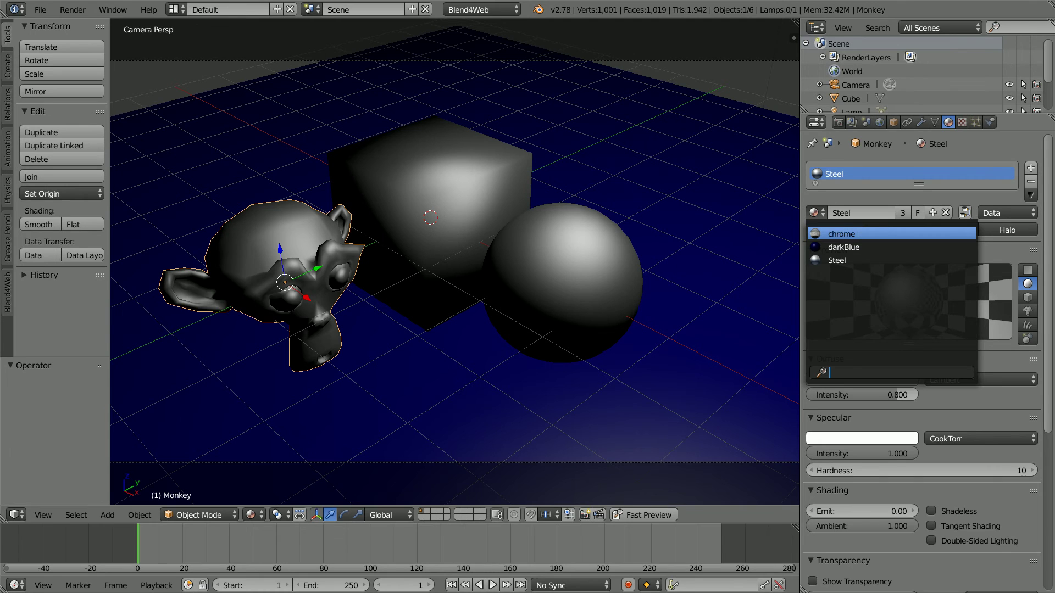
{"action": "key", "text": "Return"}
{"action": "right_click", "coordinate": [463, 186]}
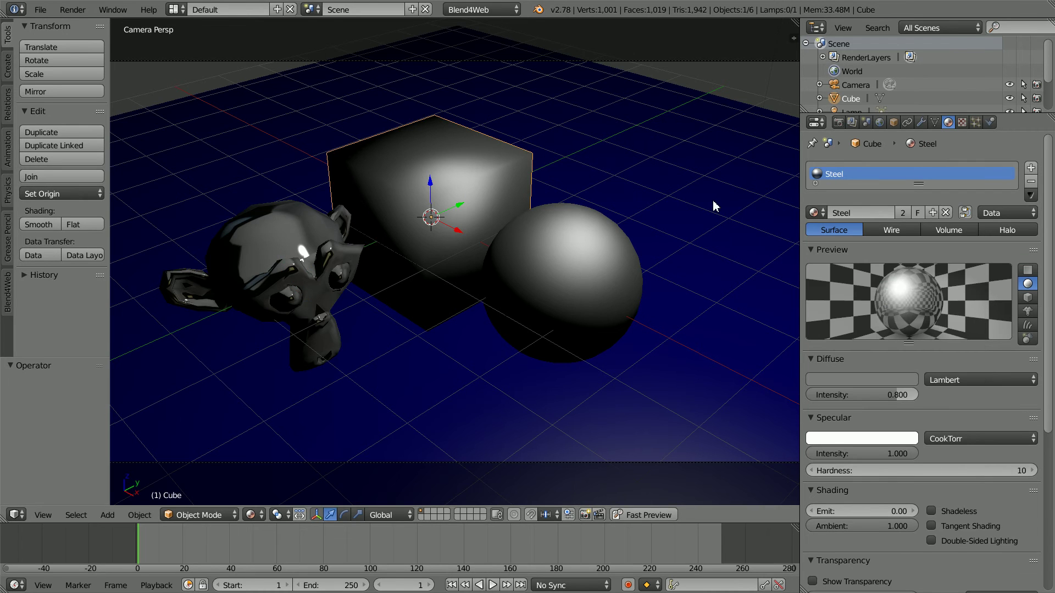
{"action": "left_click", "coordinate": [813, 214]}
{"action": "left_click", "coordinate": [840, 233]}
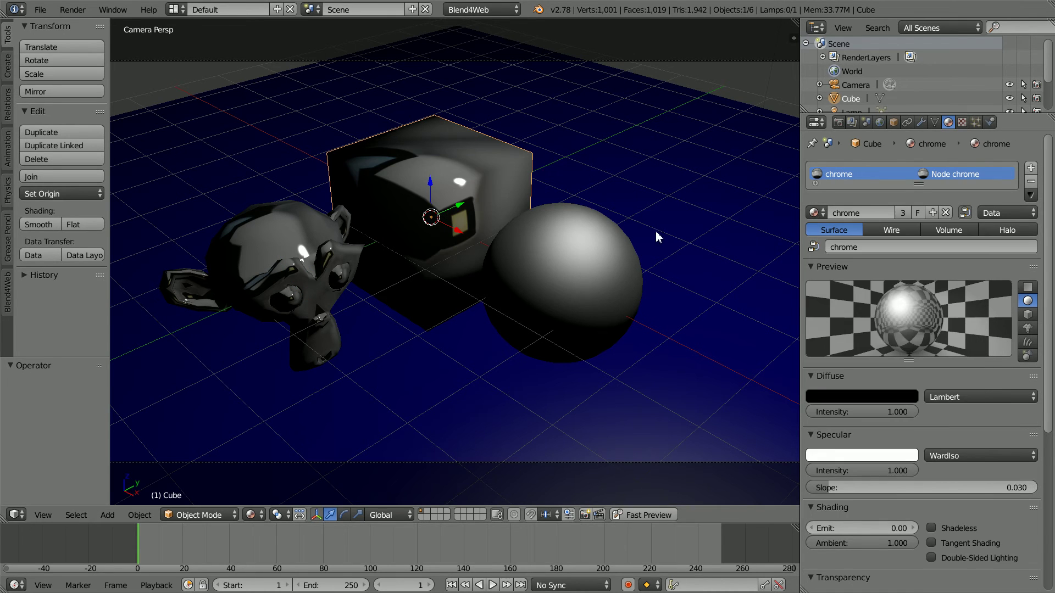
{"action": "right_click", "coordinate": [610, 258]}
{"action": "left_click", "coordinate": [814, 213]}
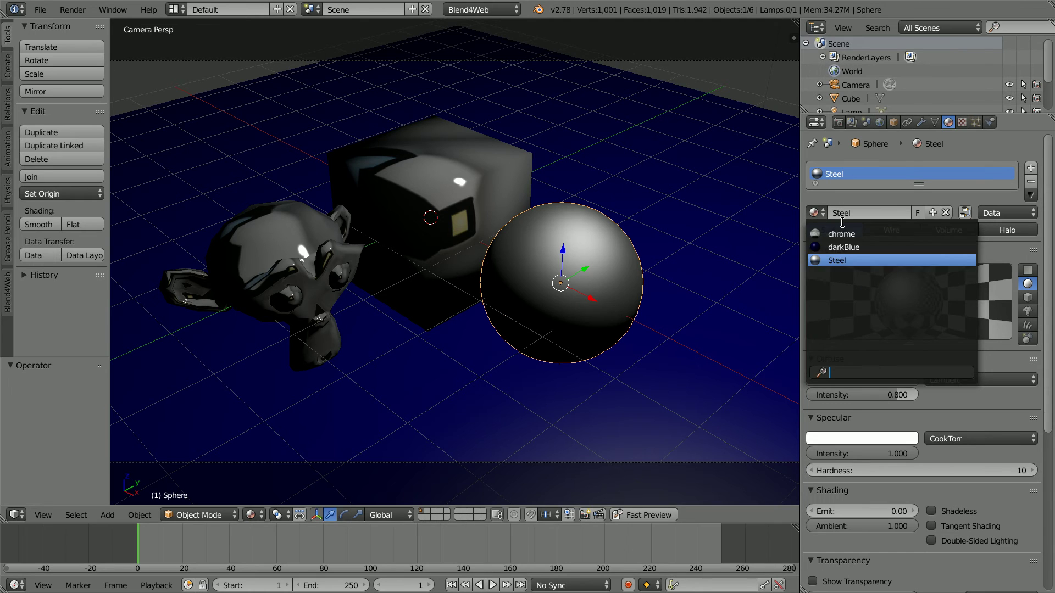
{"action": "left_click", "coordinate": [840, 233]}
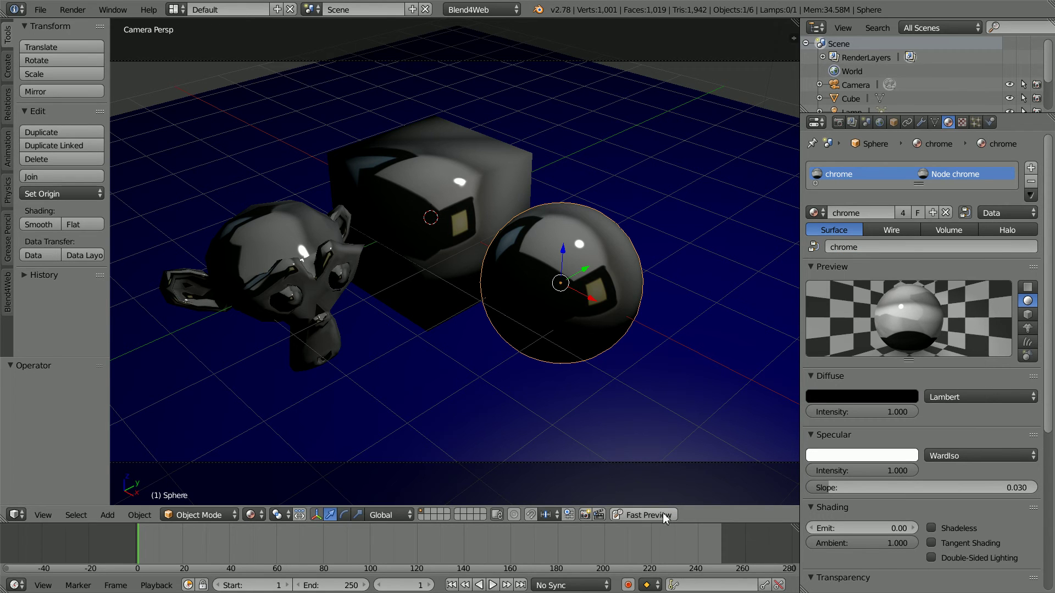
Orbit the viewer camera to see the chrome monkey, cube and sphere from another angle
{"action": "left_click", "coordinate": [644, 515]}
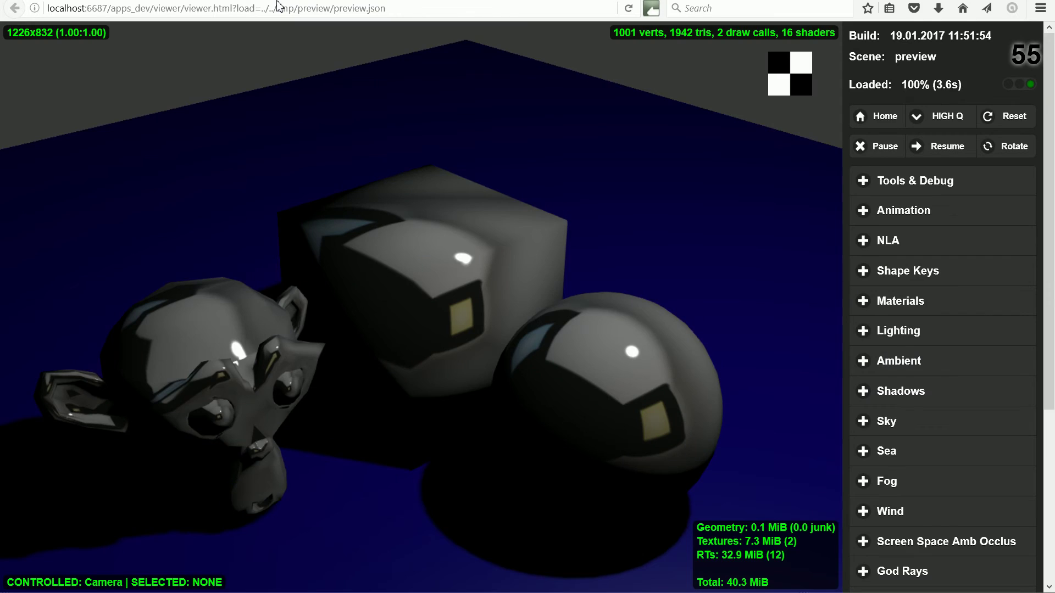
{"action": "left_click", "coordinate": [148, 349]}
{"action": "left_click_drag", "start_coordinate": [149, 348], "coordinate": [94, 288]}
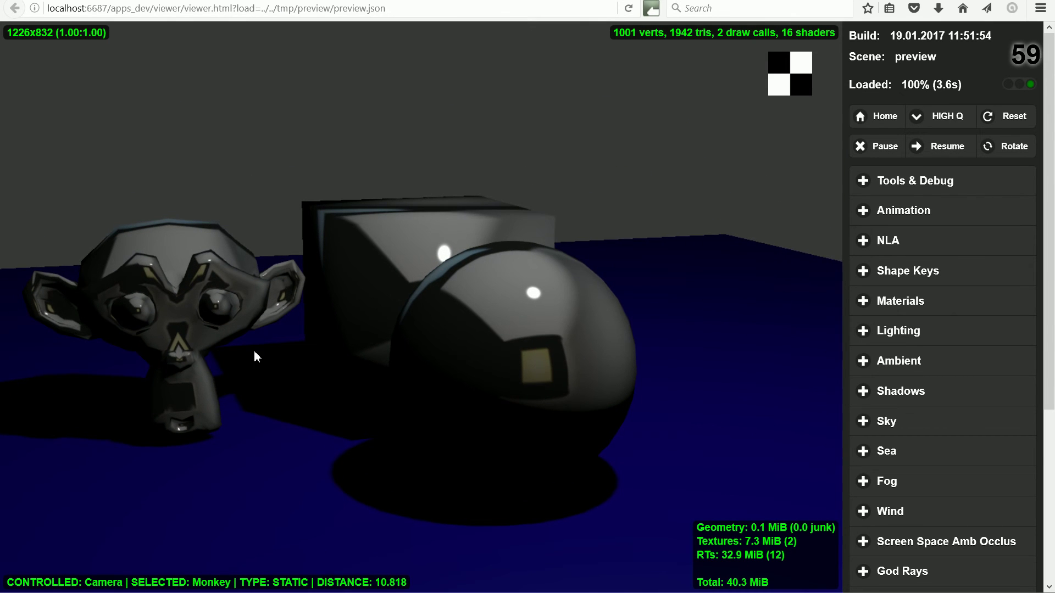
{"action": "left_click_drag", "start_coordinate": [254, 356], "coordinate": [457, 389]}
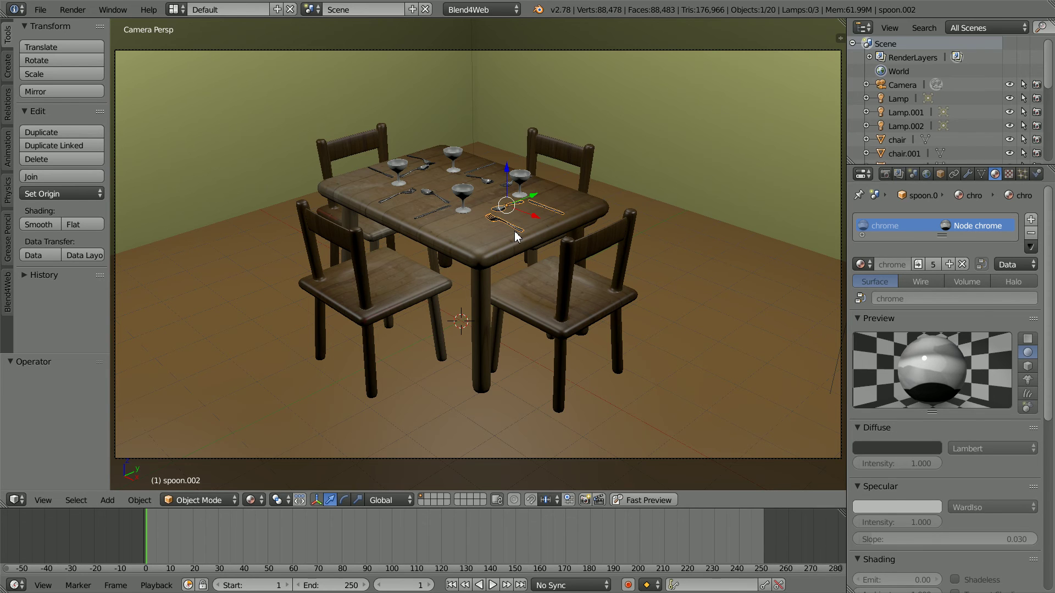
Select goblet.002 at the front of the table and bring up the File menu
{"action": "right_click", "coordinate": [463, 199]}
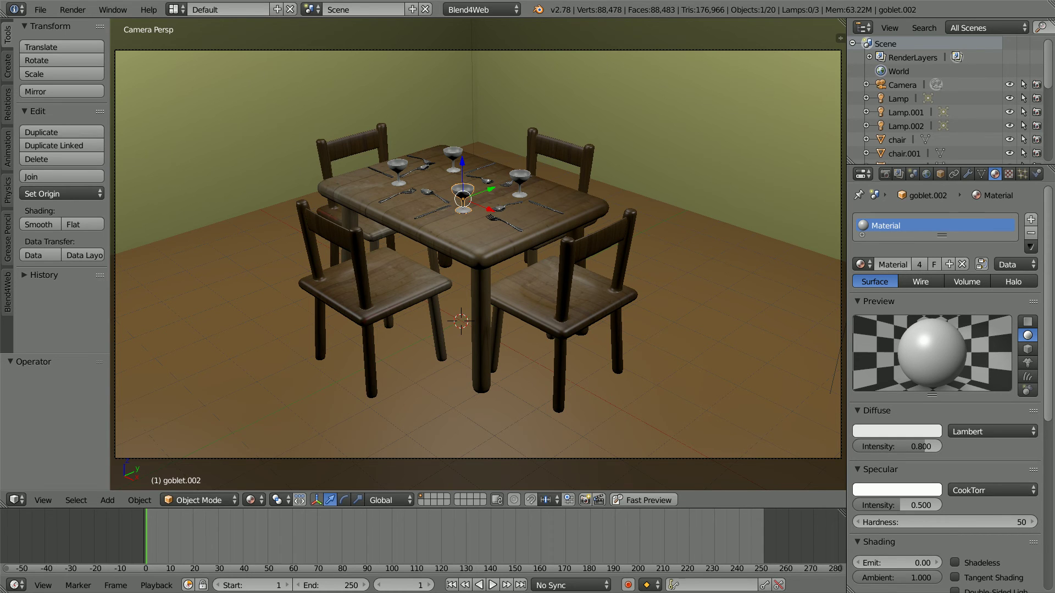
{"action": "left_click", "coordinate": [40, 9]}
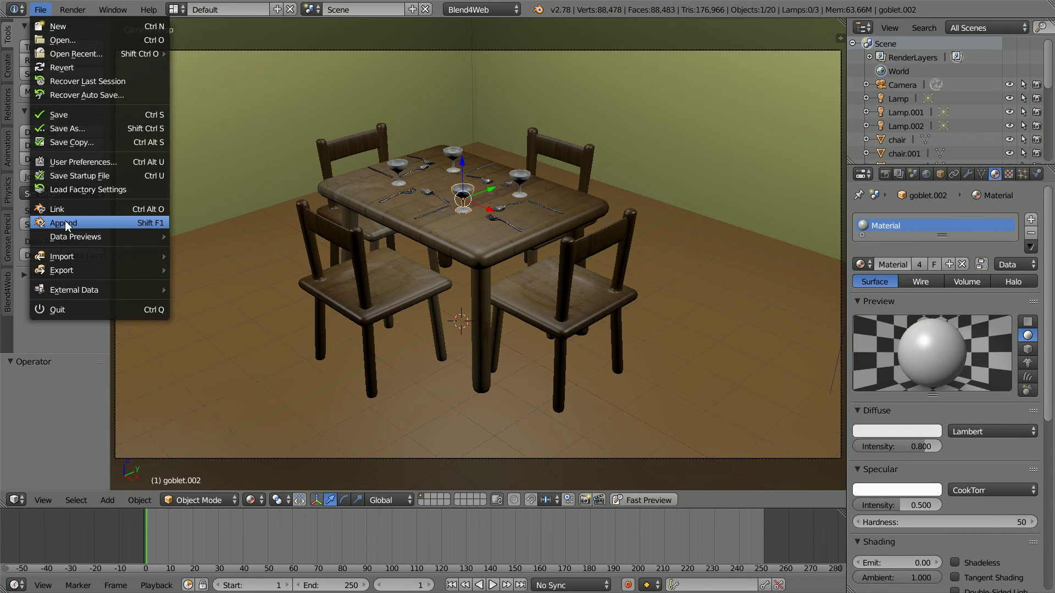
Append the glass material from blend4web_ce/blender/material_library/glass/clean_glass.blend
{"action": "left_click", "coordinate": [97, 223]}
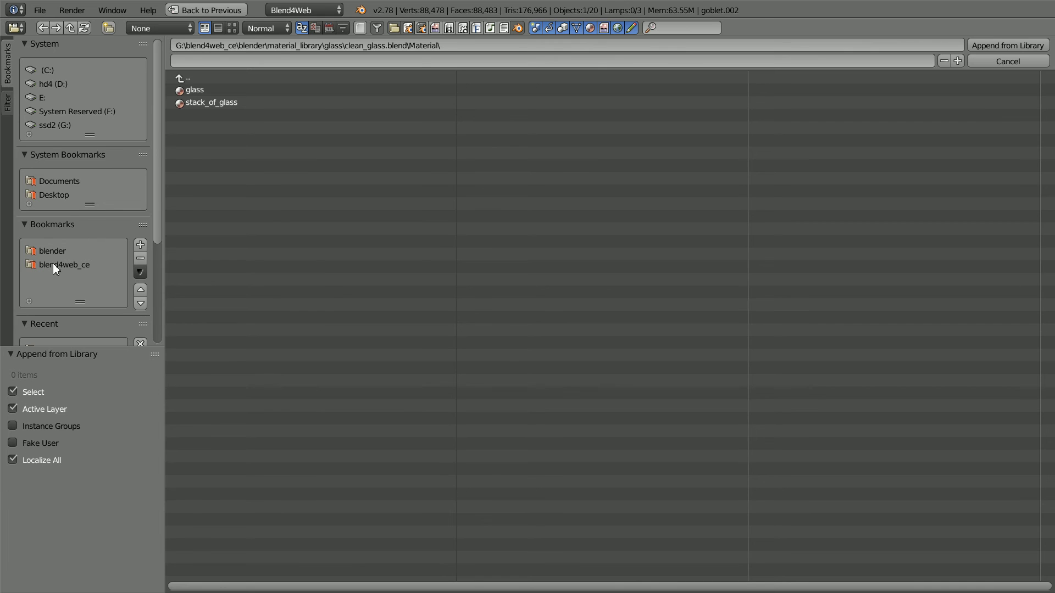
{"action": "left_click", "coordinate": [81, 264]}
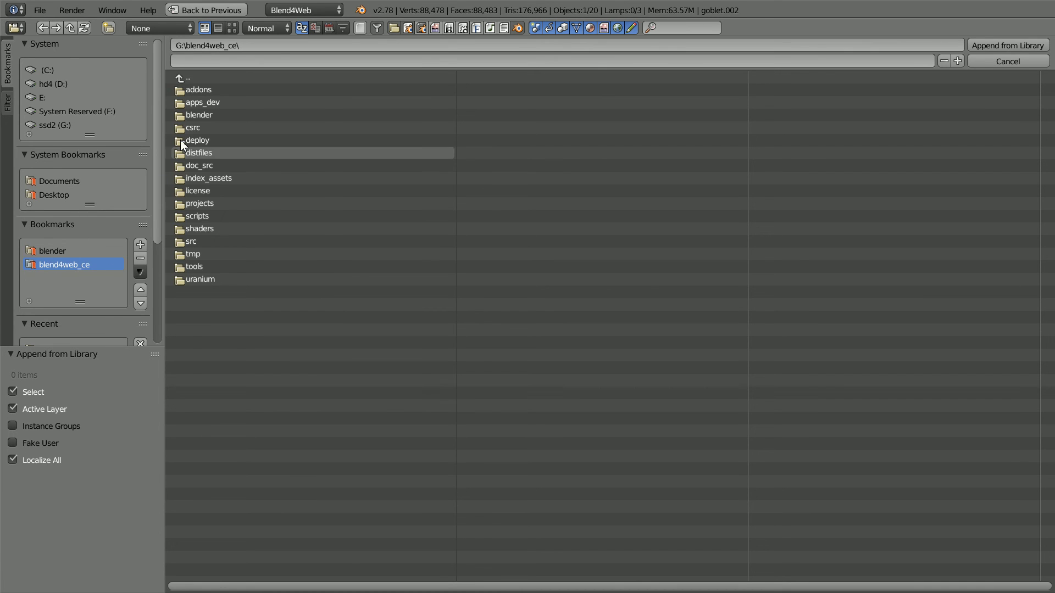
{"action": "left_click", "coordinate": [200, 115]}
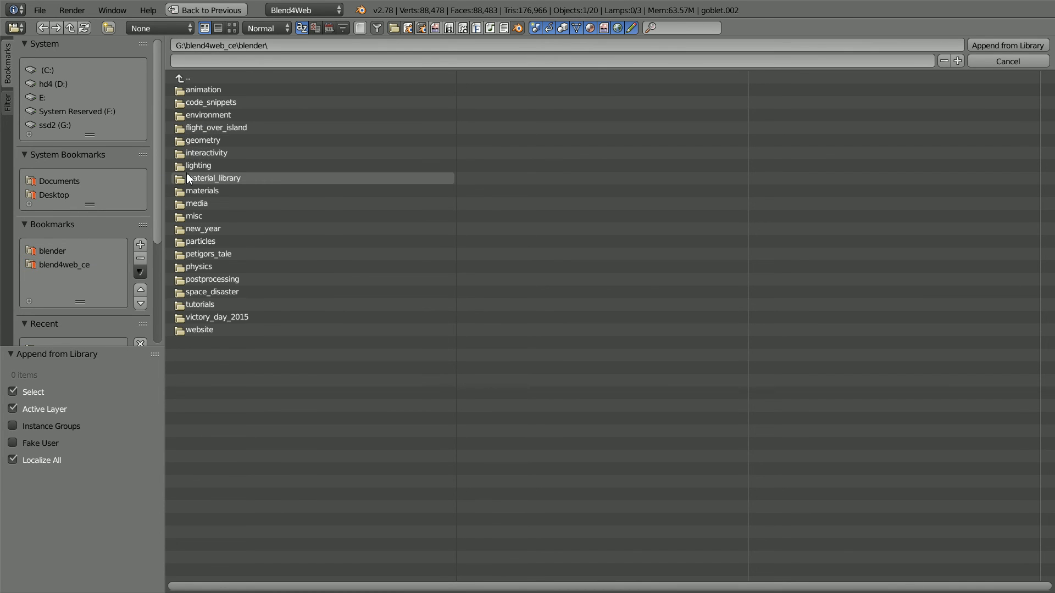
{"action": "left_click", "coordinate": [233, 175]}
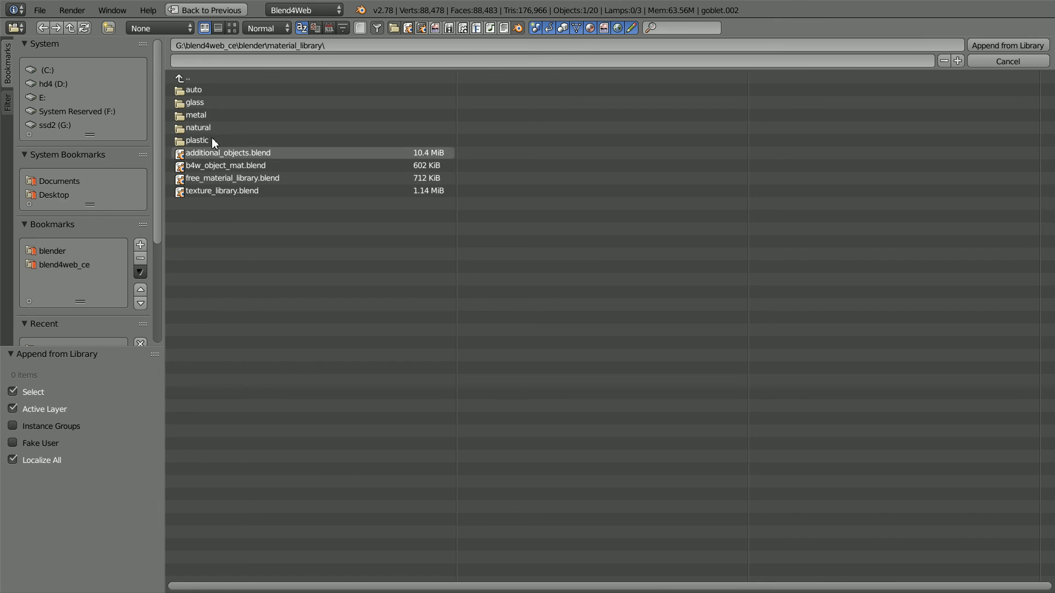
{"action": "left_click", "coordinate": [201, 105]}
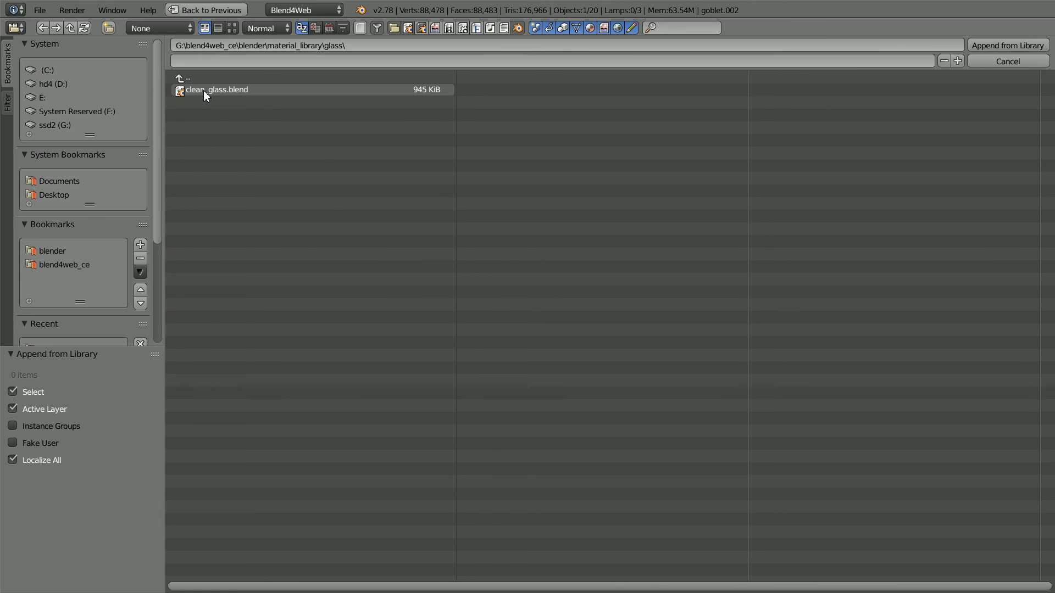
{"action": "left_click", "coordinate": [210, 90]}
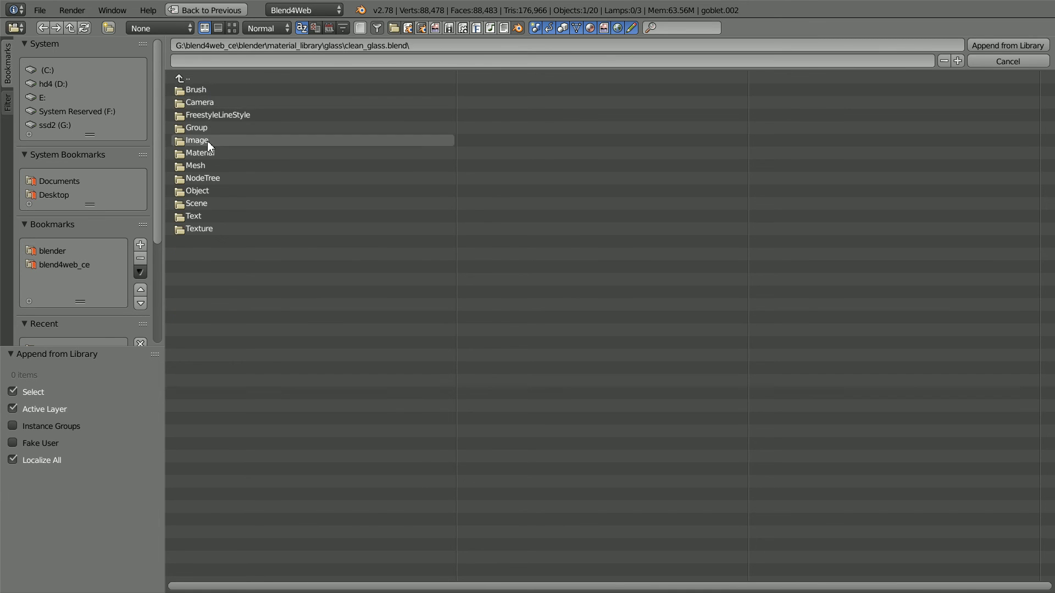
{"action": "left_click", "coordinate": [198, 152]}
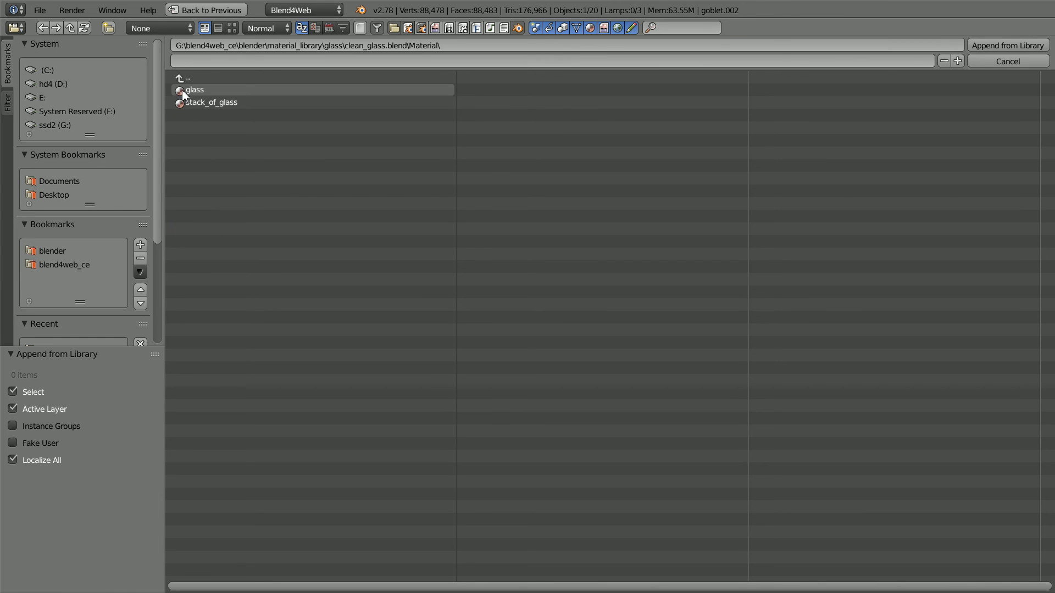
{"action": "left_click", "coordinate": [212, 88]}
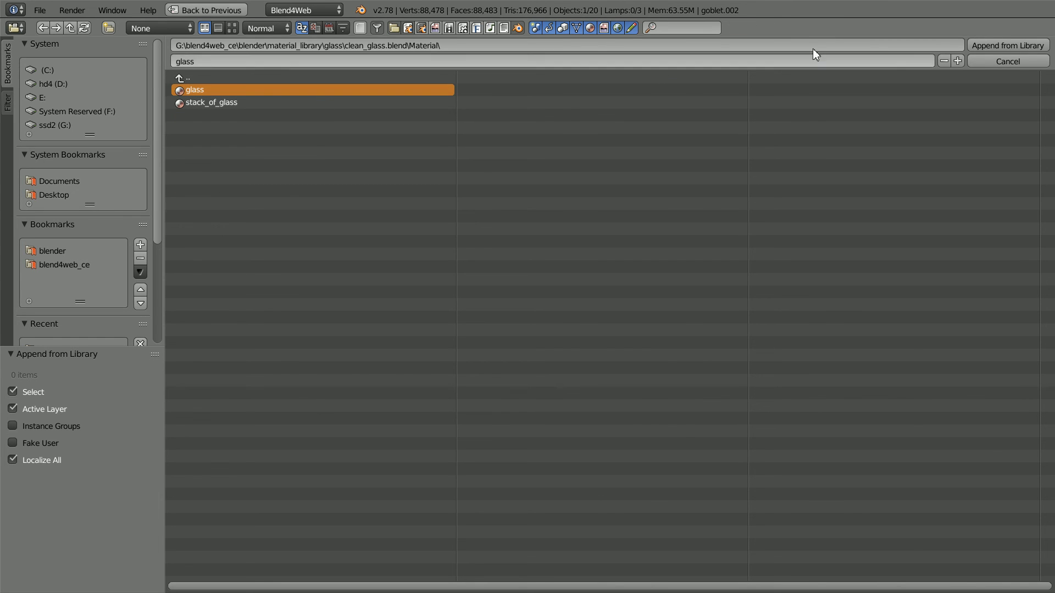
{"action": "left_click", "coordinate": [1020, 49]}
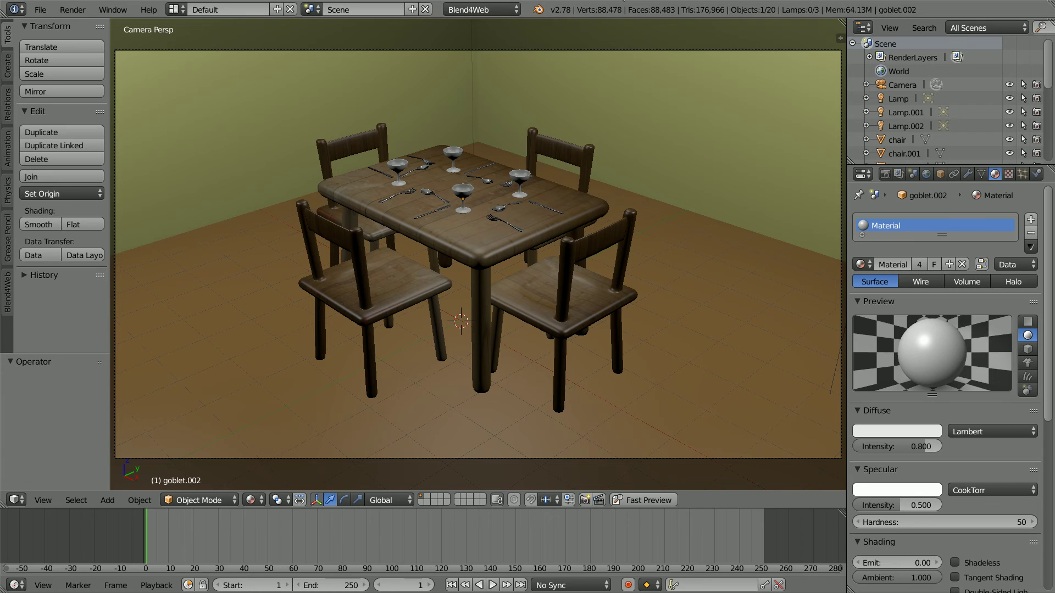
Deselect everything and assign the glass material to goblet.002, replacing the default Material
{"action": "key", "text": "a"}
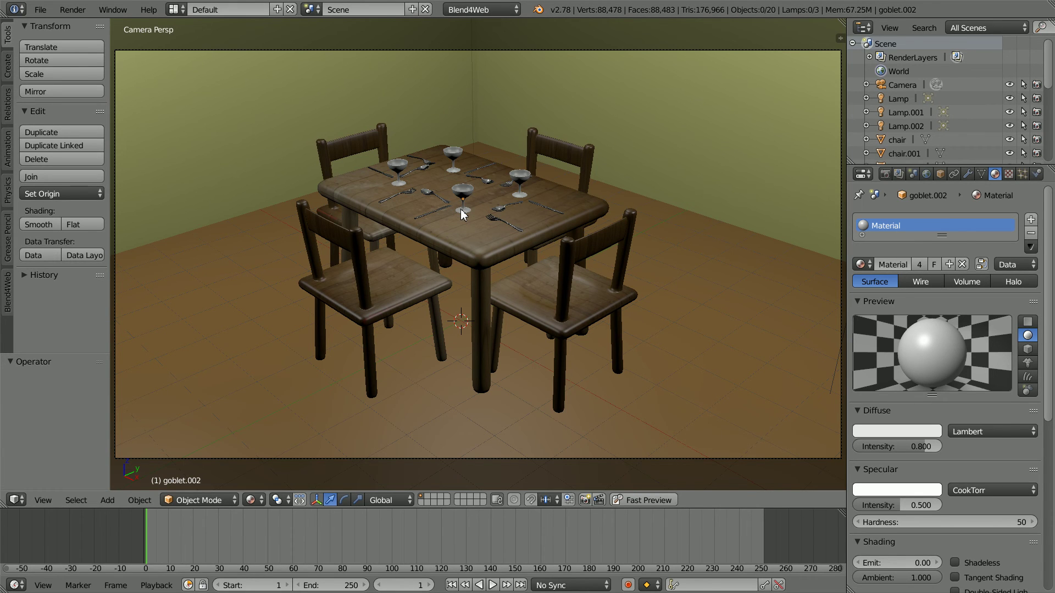
{"action": "left_click", "coordinate": [860, 265]}
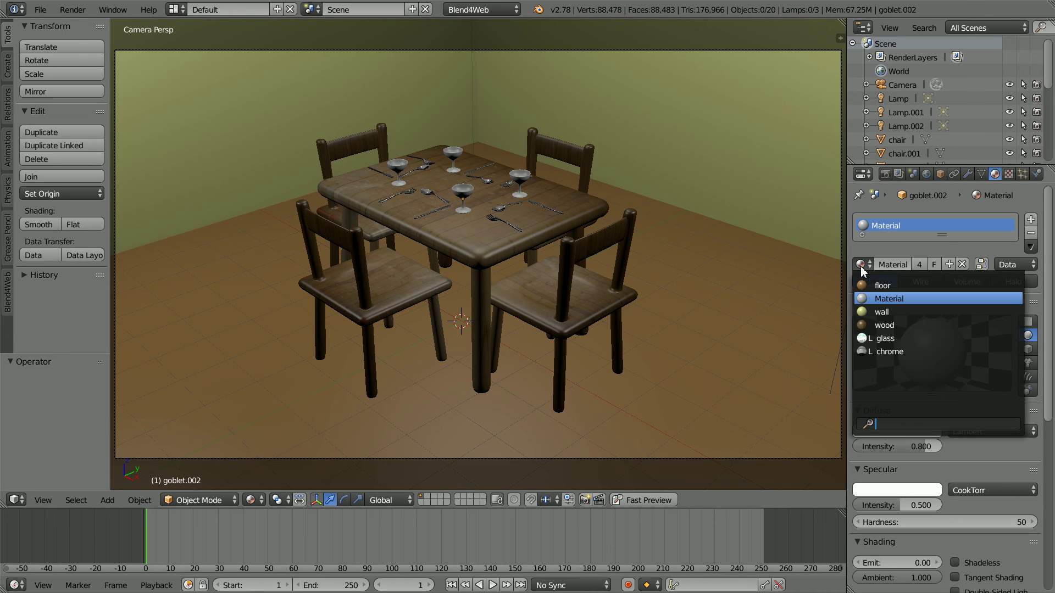
{"action": "left_click", "coordinate": [913, 339]}
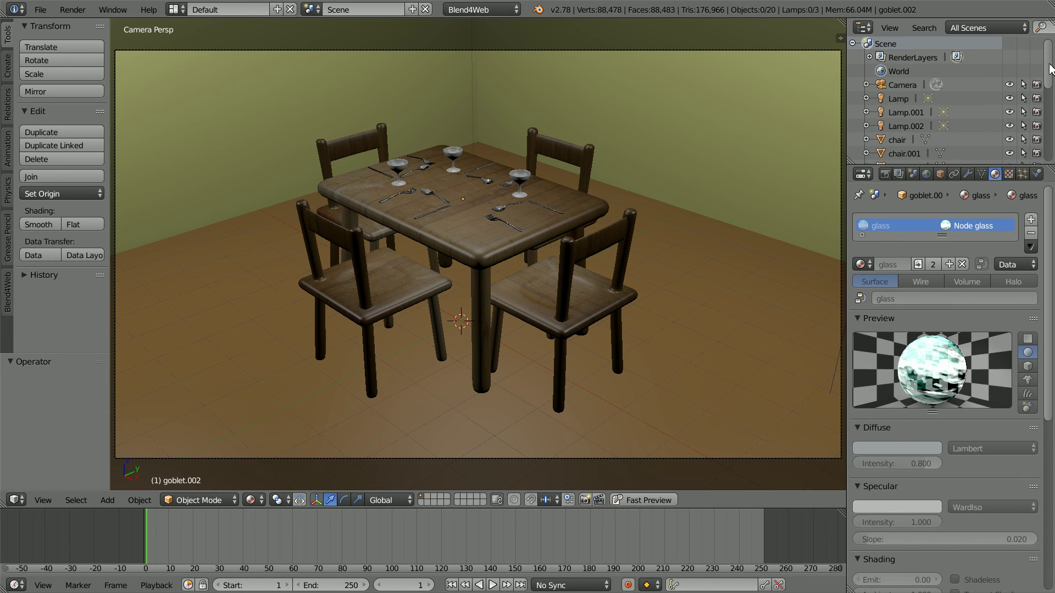
{"action": "scroll", "coordinate": [1050, 68], "scroll_direction": "down", "scroll_amount": 5}
{"action": "left_click", "coordinate": [908, 48]}
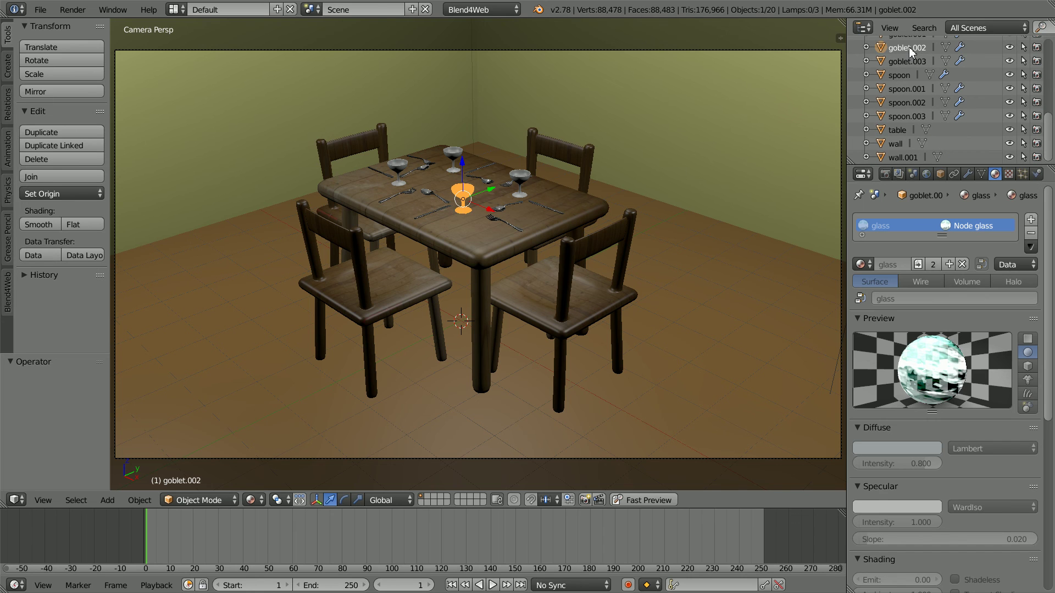
{"action": "left_click", "coordinate": [251, 500]}
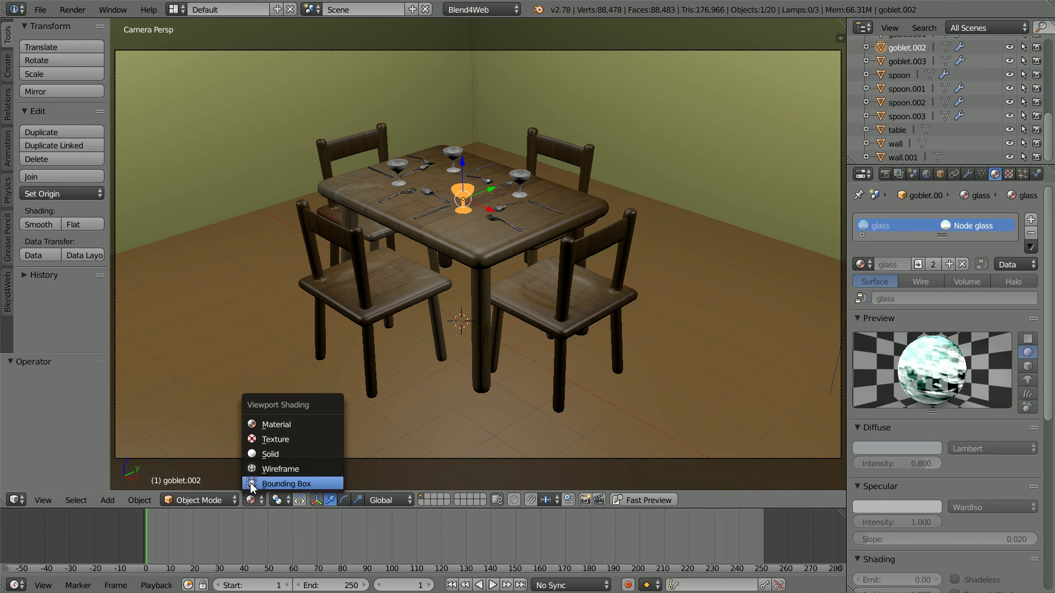
{"action": "left_click", "coordinate": [302, 456]}
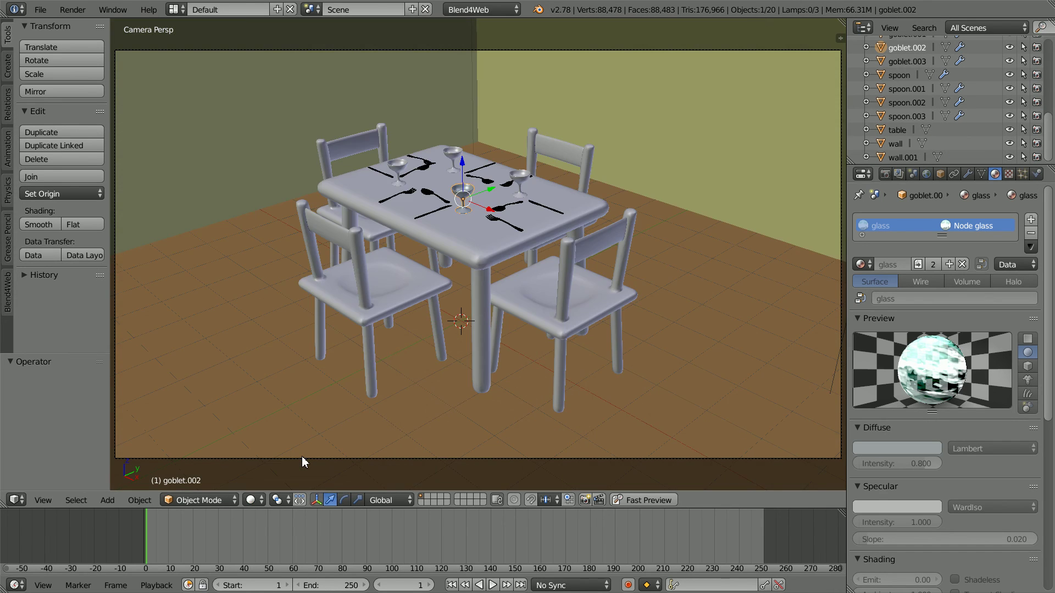
{"action": "left_click", "coordinate": [253, 500]}
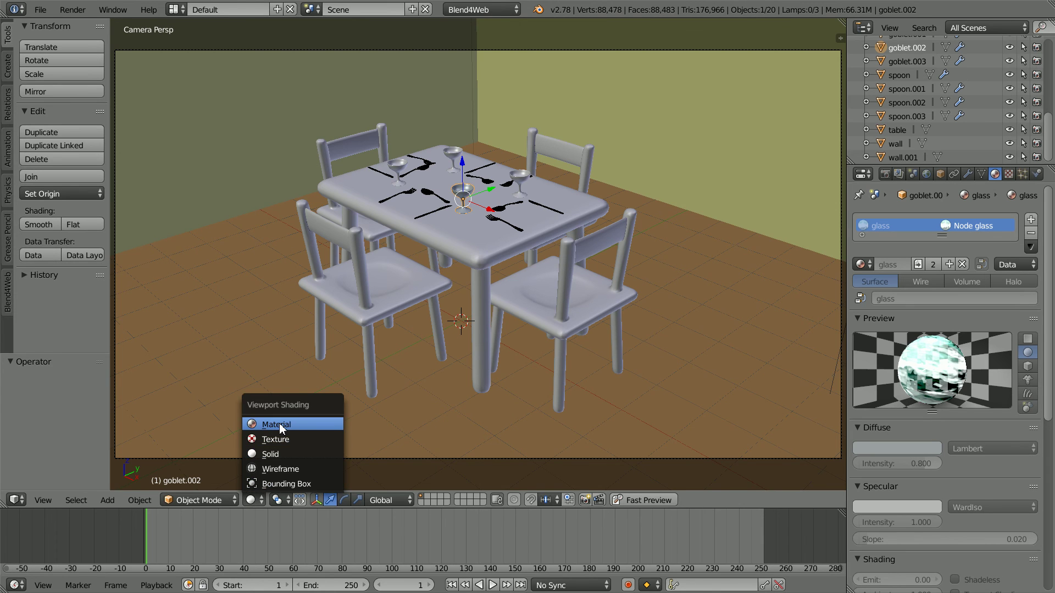
{"action": "left_click", "coordinate": [282, 428]}
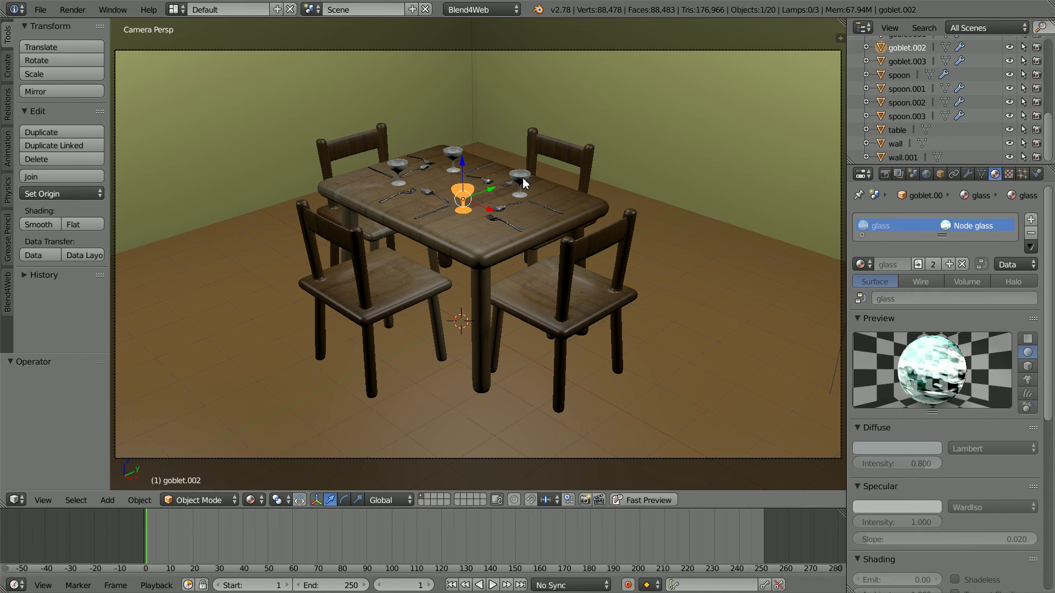
Assign the glass material to goblet, goblet.001 and goblet.003, bringing glass to 5 users
{"action": "right_click", "coordinate": [524, 183]}
{"action": "left_click", "coordinate": [866, 266]}
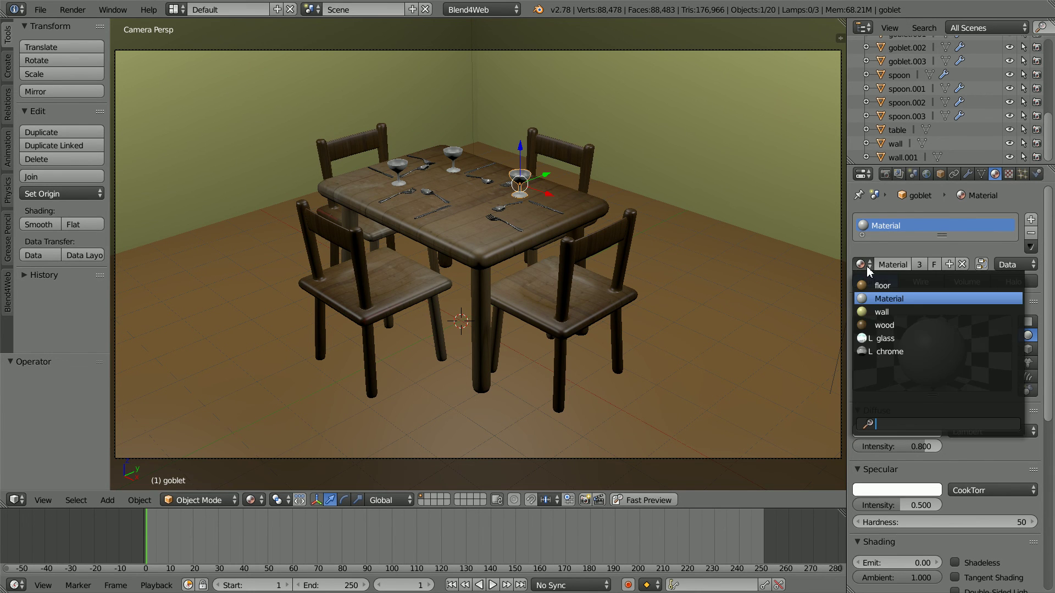
{"action": "left_click", "coordinate": [888, 338]}
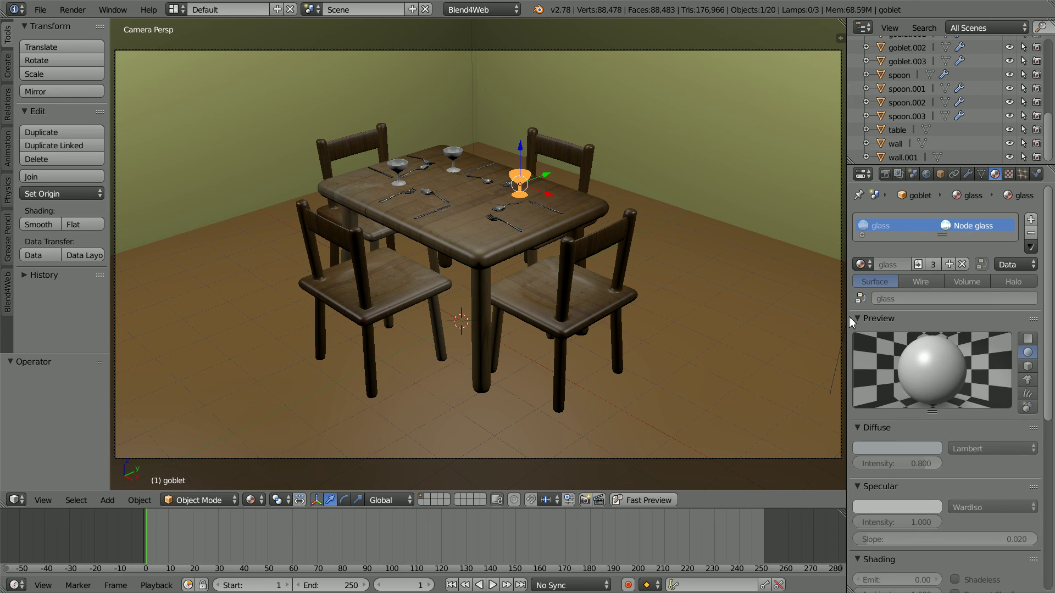
{"action": "right_click", "coordinate": [453, 160]}
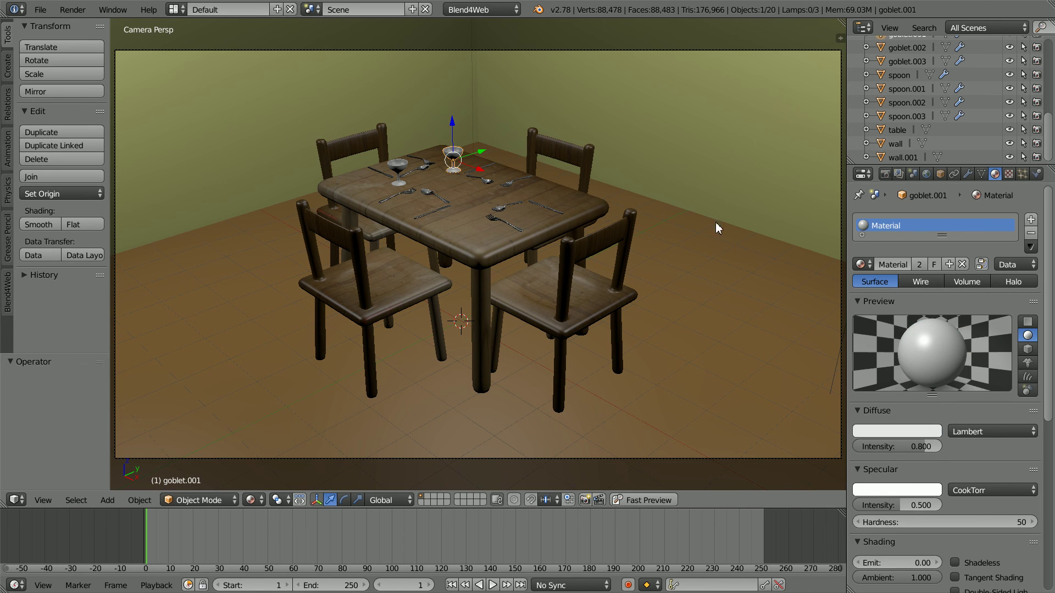
{"action": "left_click", "coordinate": [861, 265]}
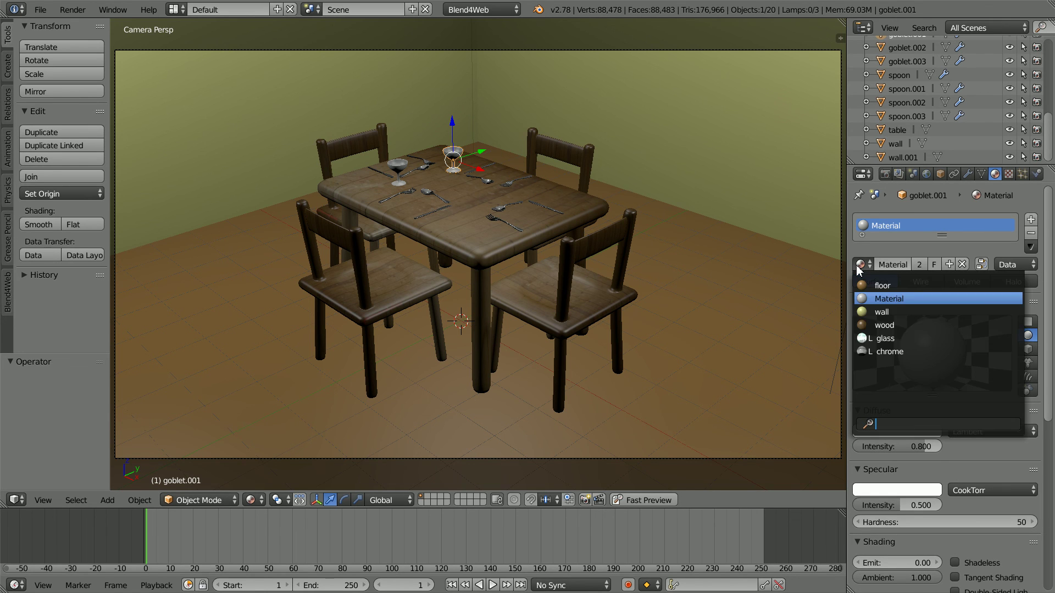
{"action": "left_click", "coordinate": [882, 338]}
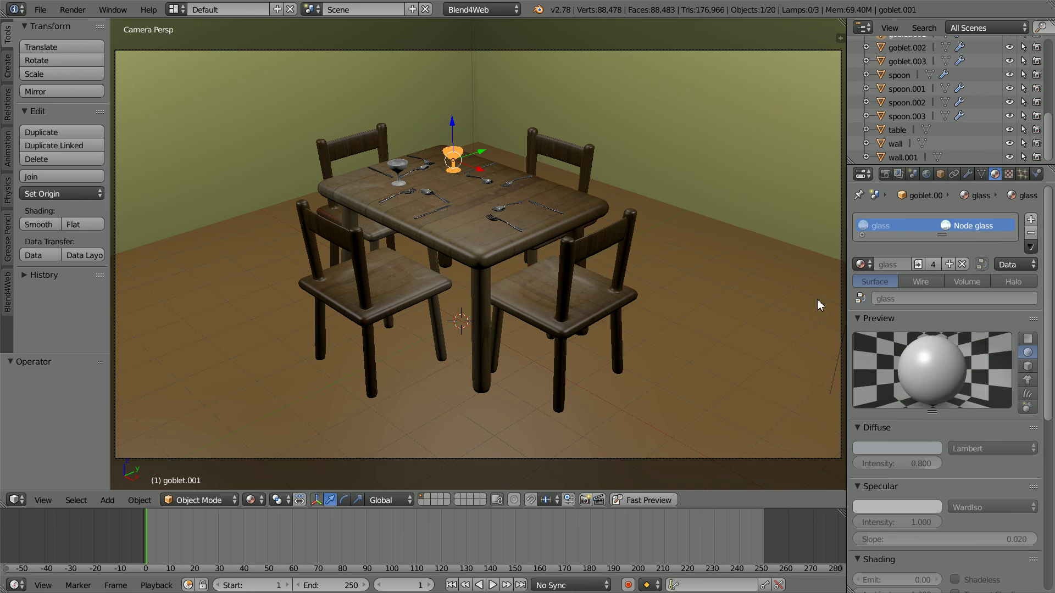
{"action": "right_click", "coordinate": [400, 173]}
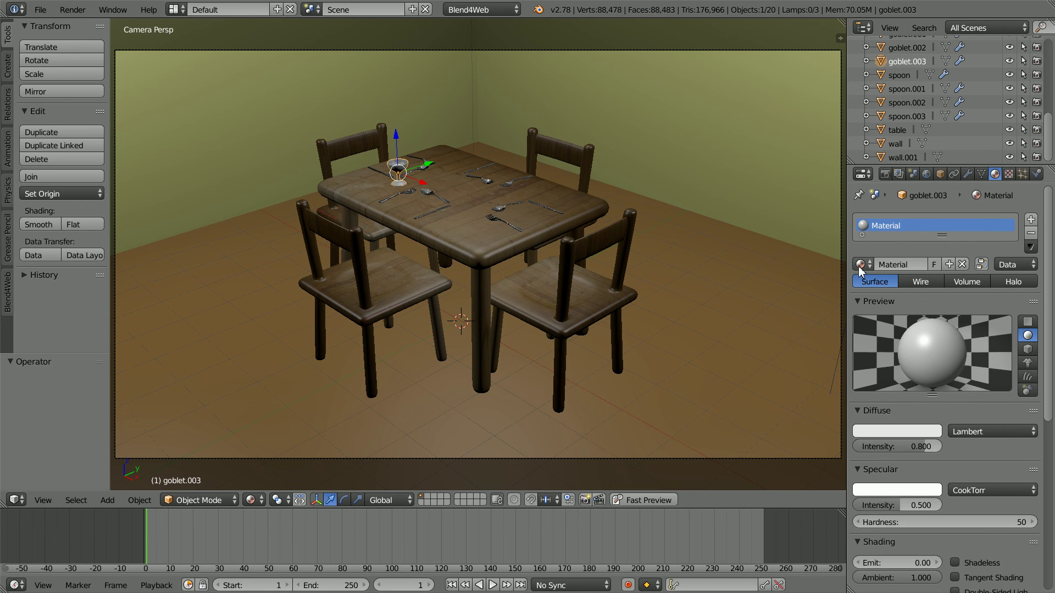
{"action": "left_click", "coordinate": [861, 266]}
{"action": "left_click", "coordinate": [881, 338]}
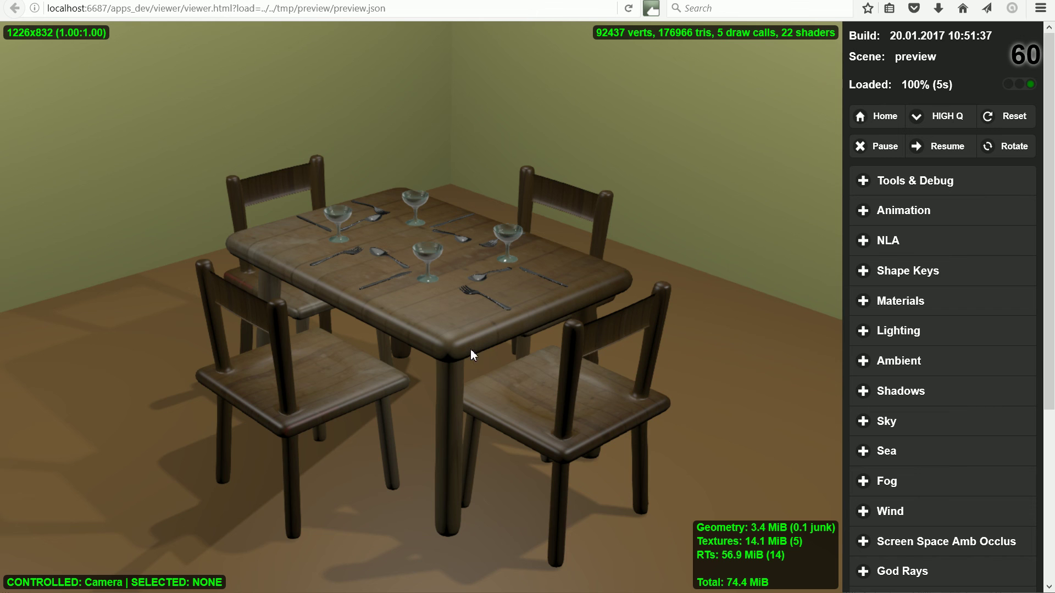
Zoom and orbit the viewer camera in close over the goblets and spoon on the table
{"action": "scroll", "coordinate": [469, 351], "scroll_direction": "up", "scroll_amount": 5}
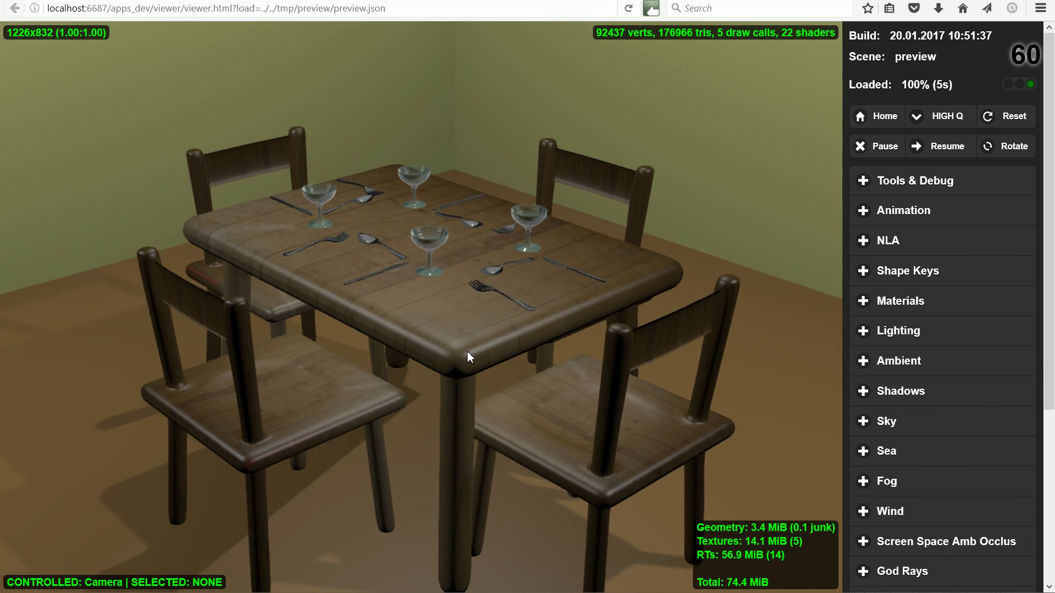
{"action": "scroll", "coordinate": [469, 335], "scroll_direction": "up", "scroll_amount": 3}
{"action": "left_click", "coordinate": [545, 261]}
{"action": "left_click_drag", "start_coordinate": [546, 260], "coordinate": [417, 323]}
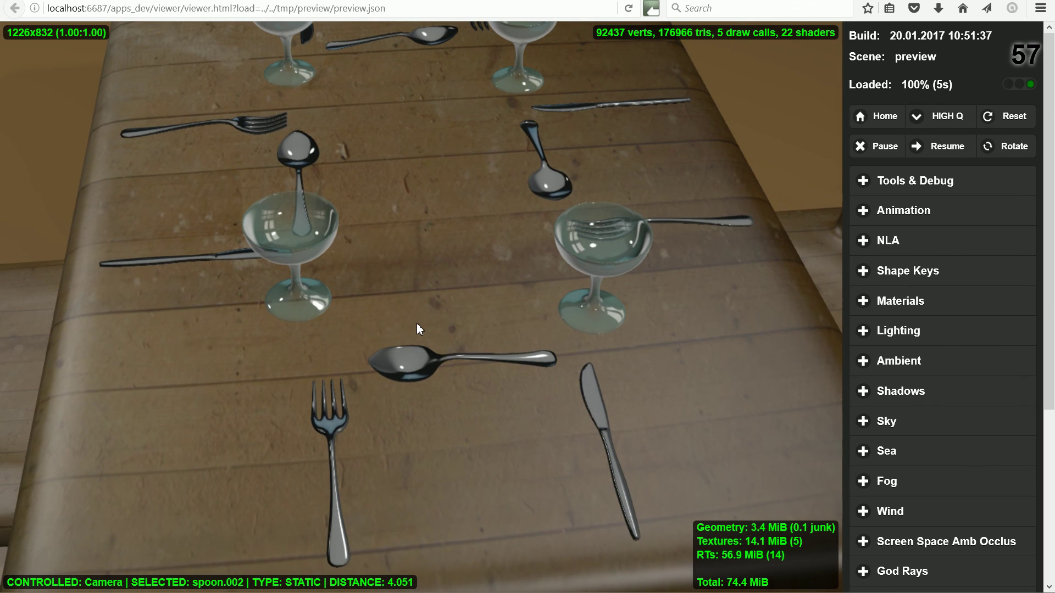